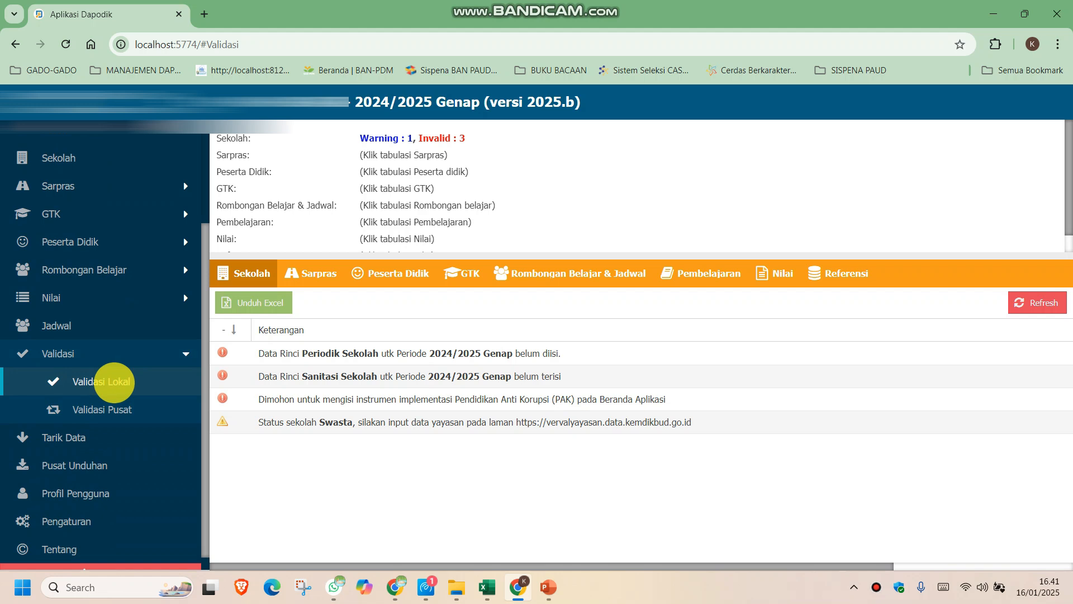
- Refresh the local validation results for the school and open the Sekolah data page
left_click(1021, 301)
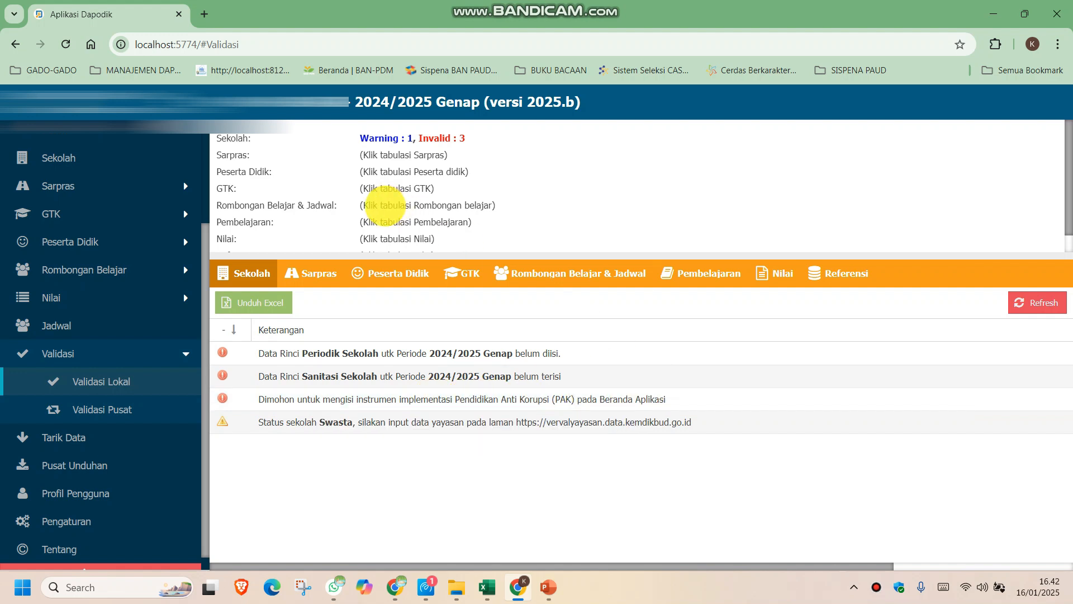
left_click(85, 182)
left_click(88, 180)
left_click(73, 162)
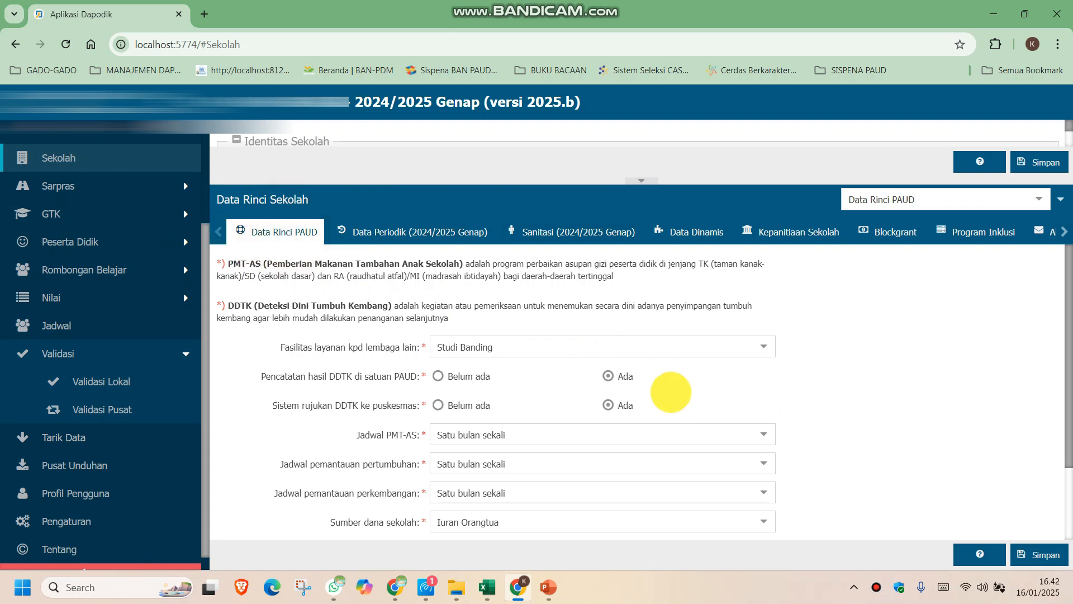
- Review the Data Rinci PAUD form, dismiss the message from Pusat, and save the form
scroll(671, 392, "down", 1)
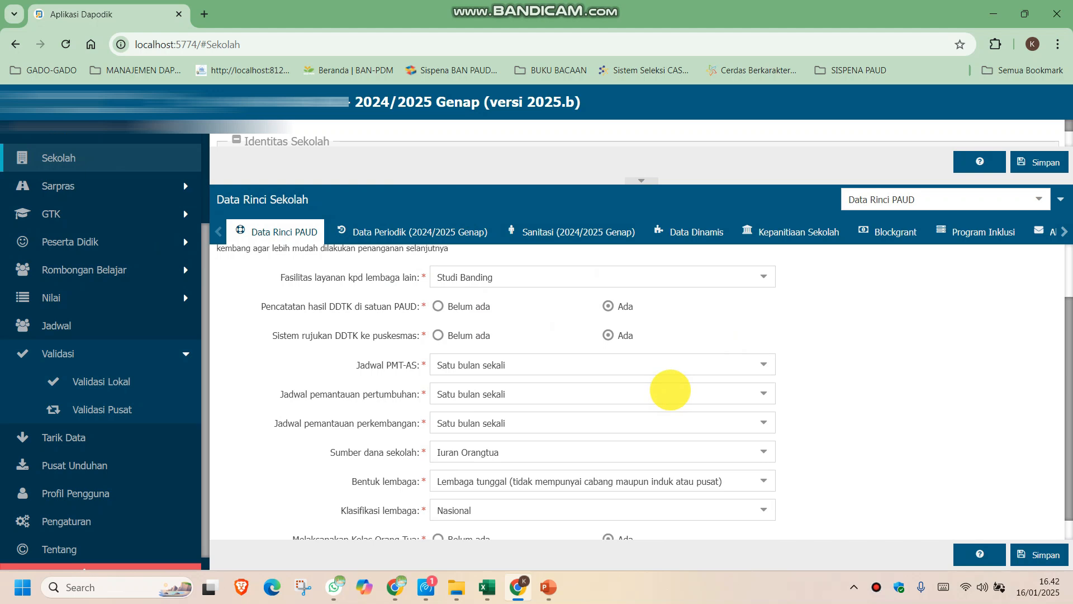
scroll(671, 389, "down", 1)
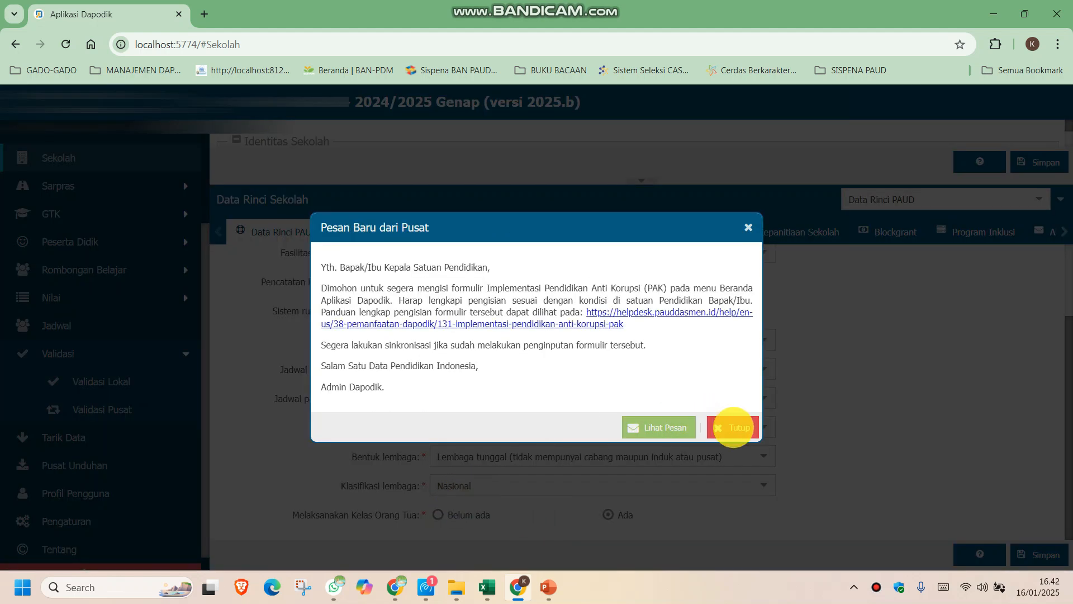
left_click(731, 425)
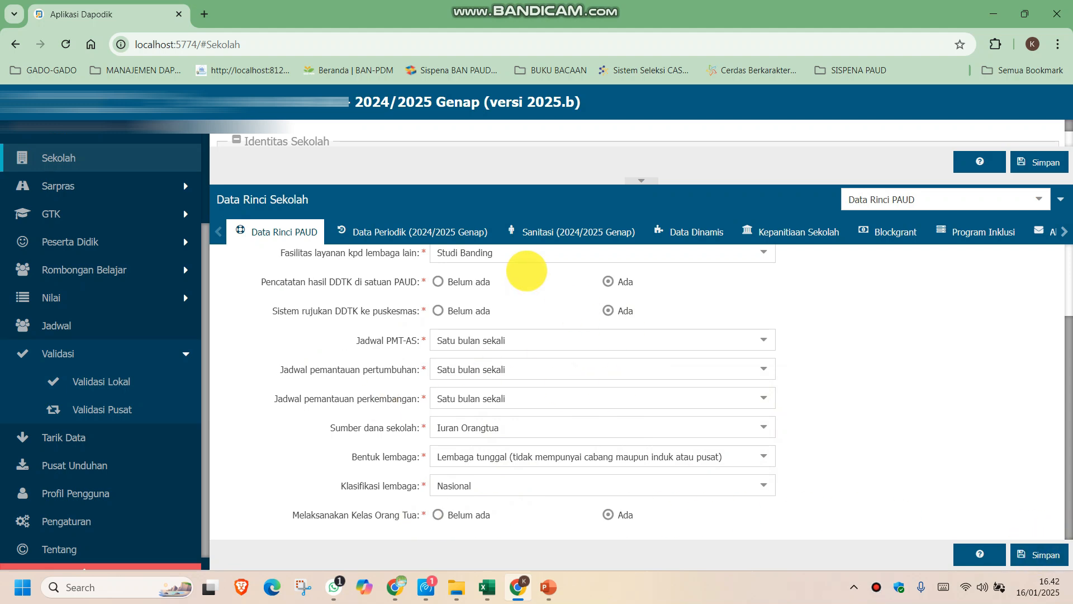
scroll(503, 408, "up", 1)
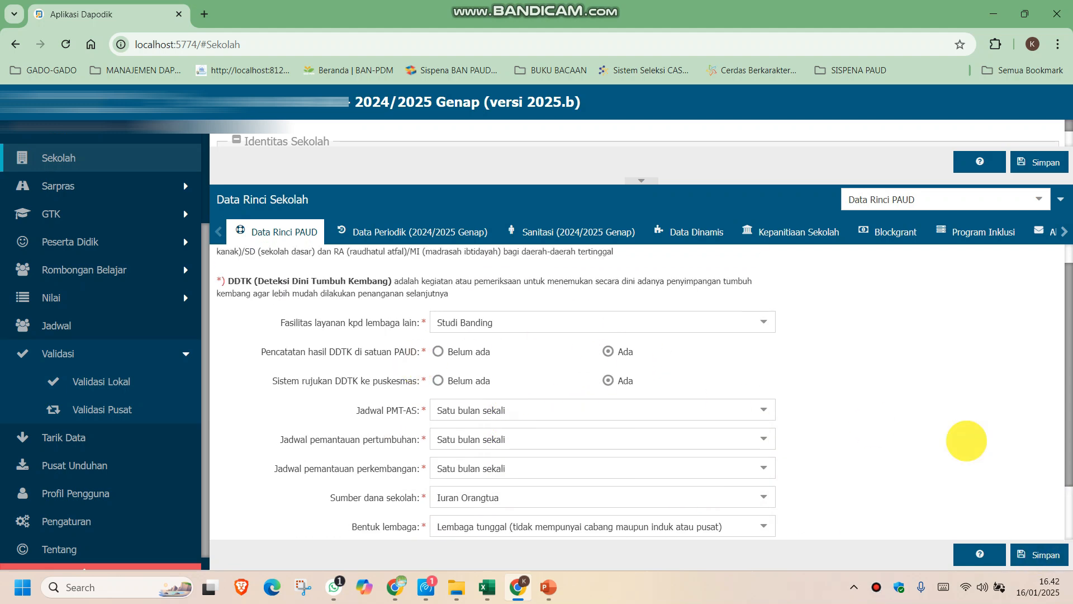
left_click(1038, 555)
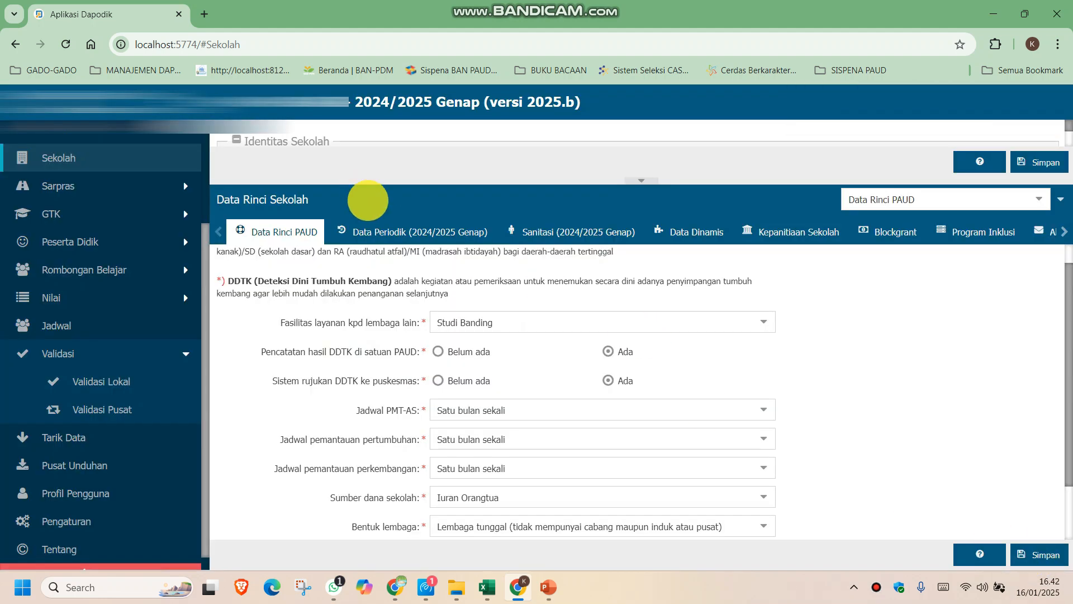
- In Data Periodik 2024/2025 Genap, set Waktu penyelenggaraan to Sehari Penuh/5 hari, Sumber listrik to PLN, and Daya listrik to 450 watts
left_click(386, 229)
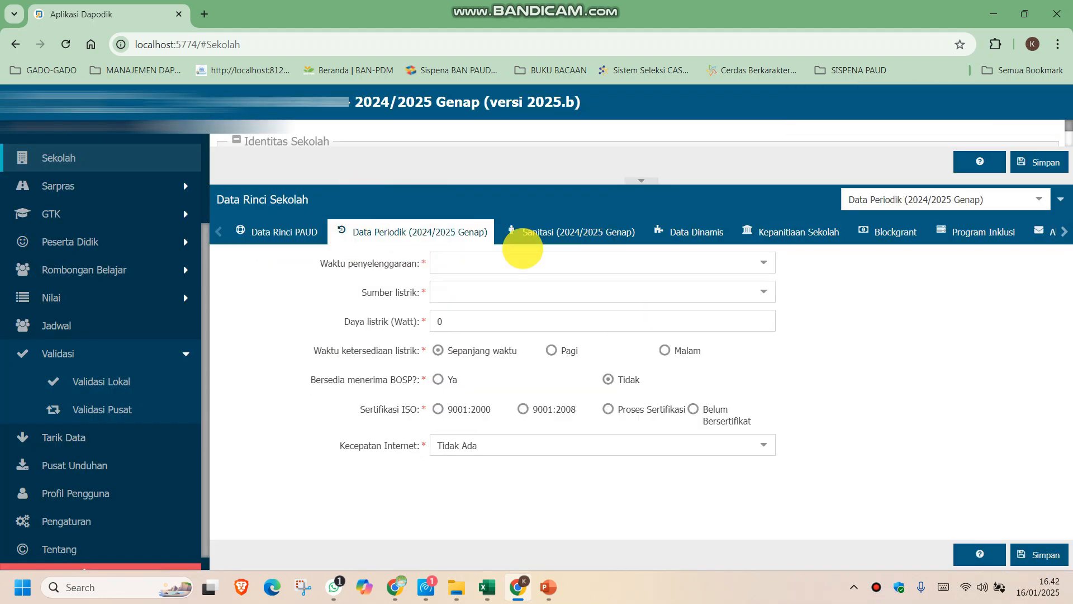
left_click(763, 263)
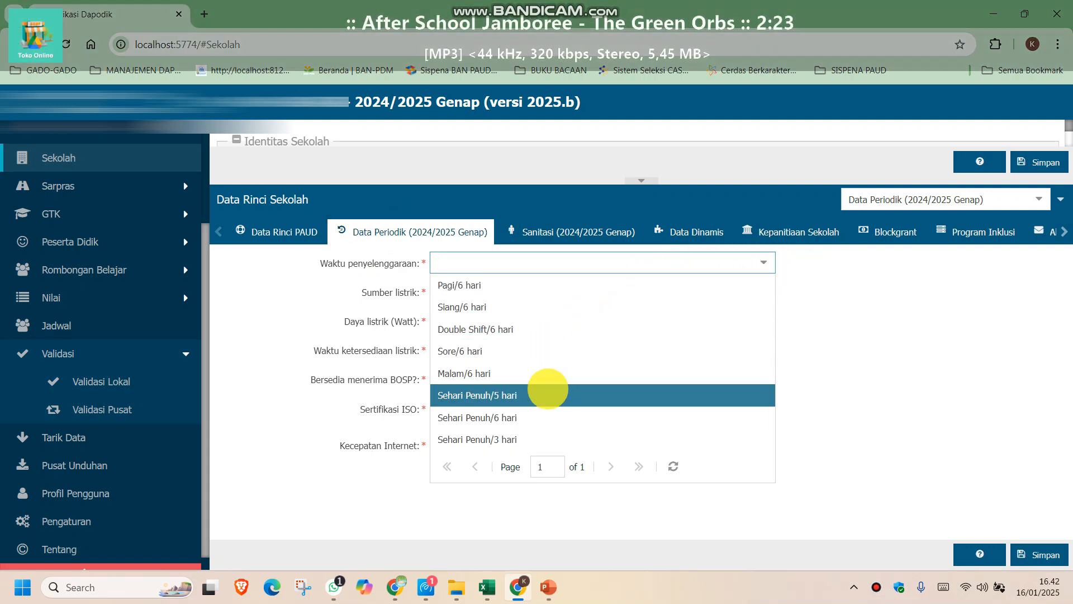
left_click(544, 394)
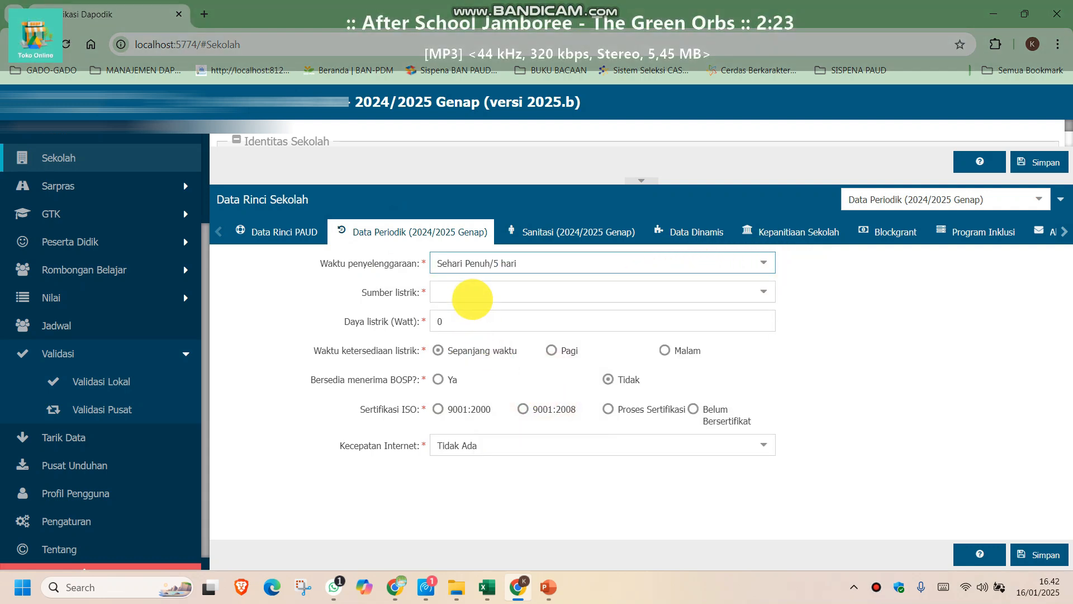
left_click(469, 292)
left_click(761, 290)
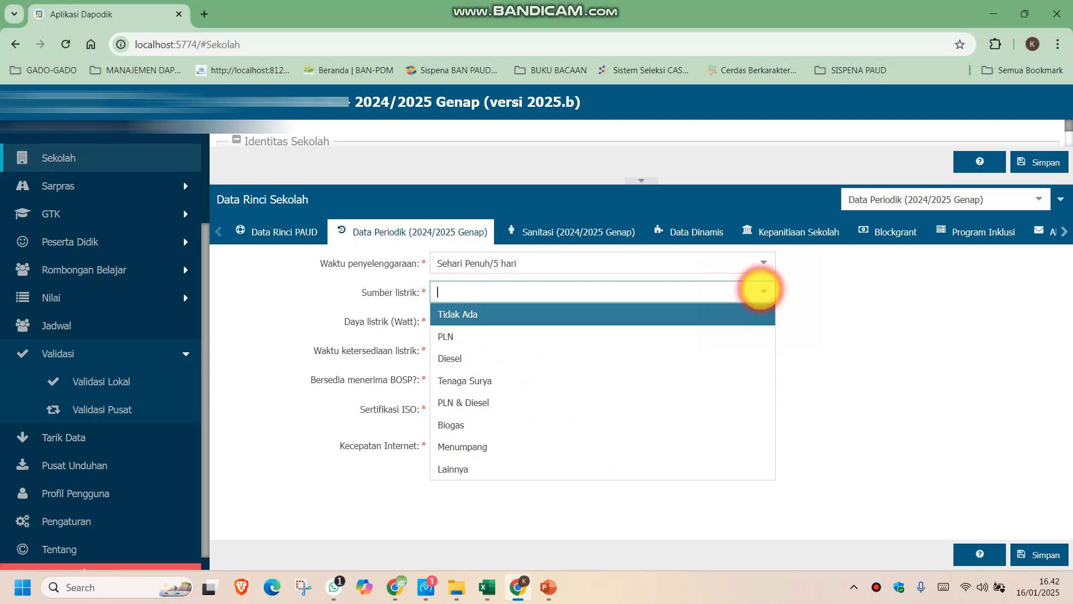
left_click(565, 336)
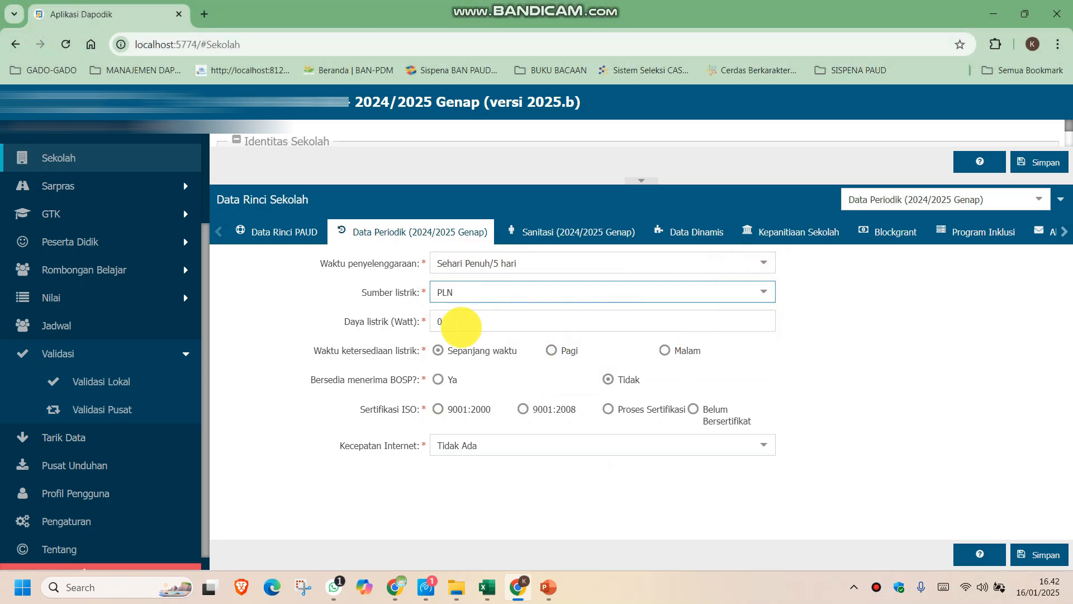
left_click(487, 320)
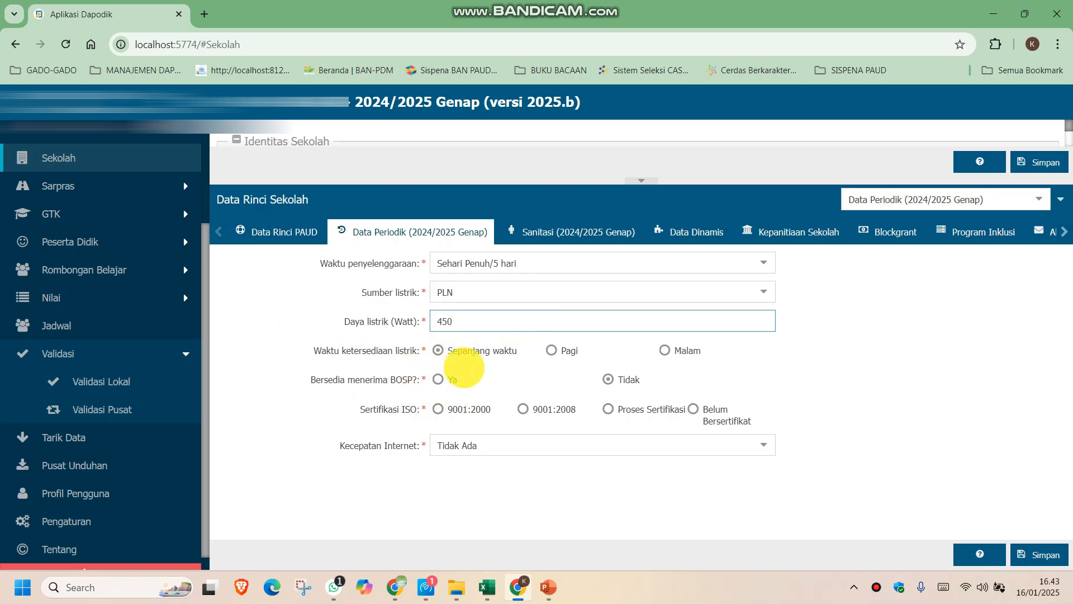
- Set Bersedia menerima BOSP to Ya, Sertifikasi ISO to Belum Bersertifikat, and Kecepatan Internet to 3 Mb, and save the periodic data
left_click(439, 380)
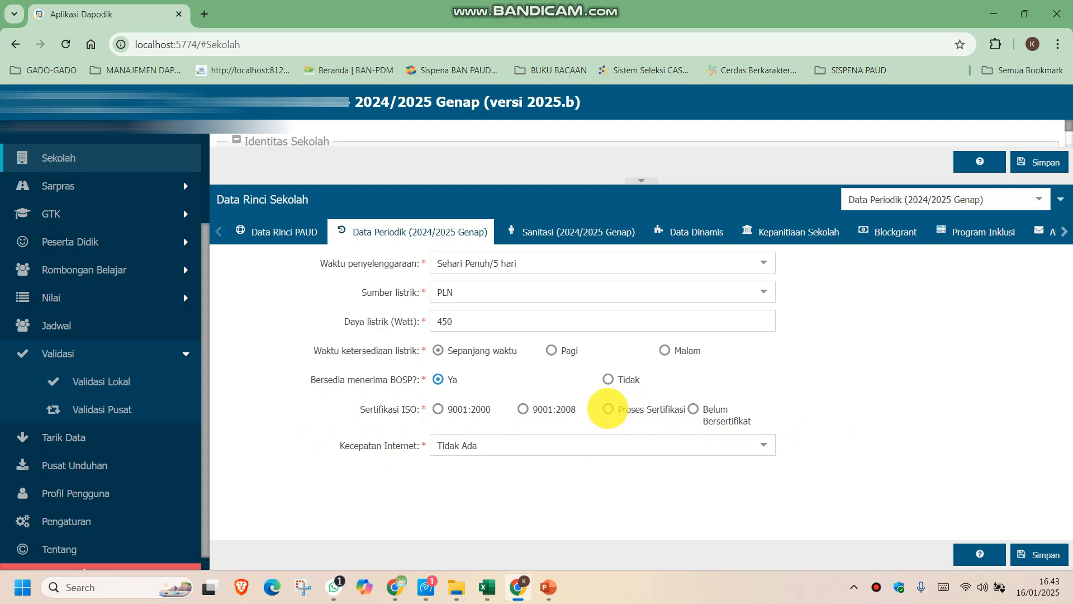
left_click(692, 409)
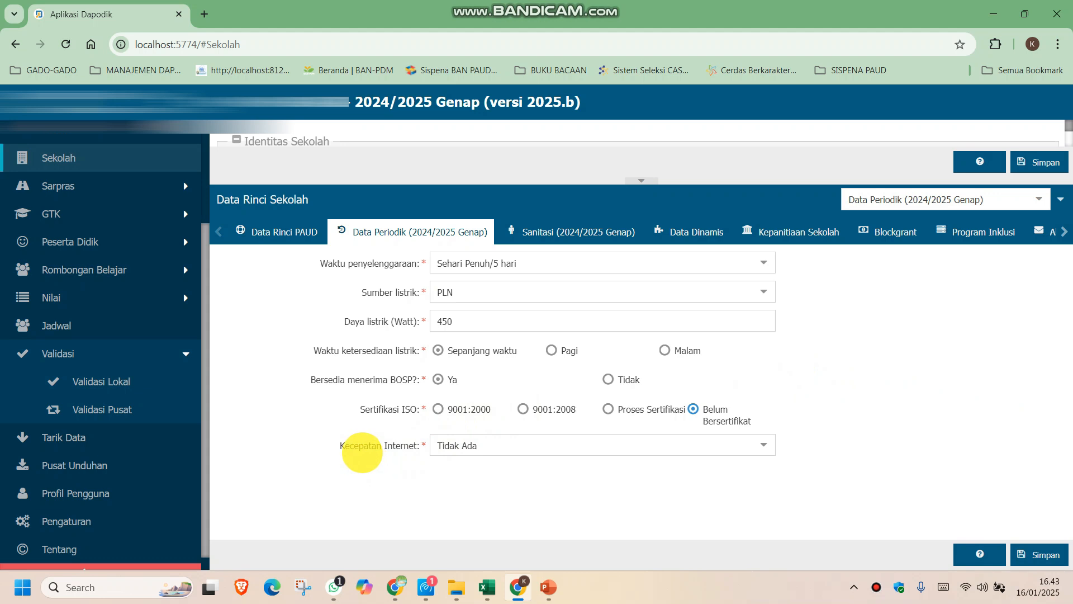
left_click(761, 446)
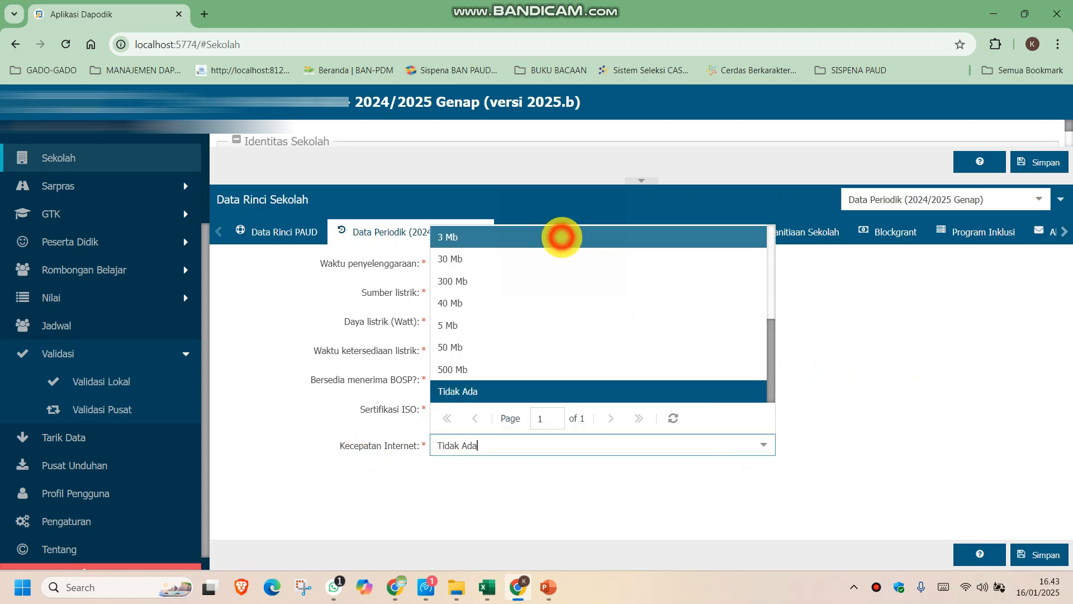
left_click(562, 237)
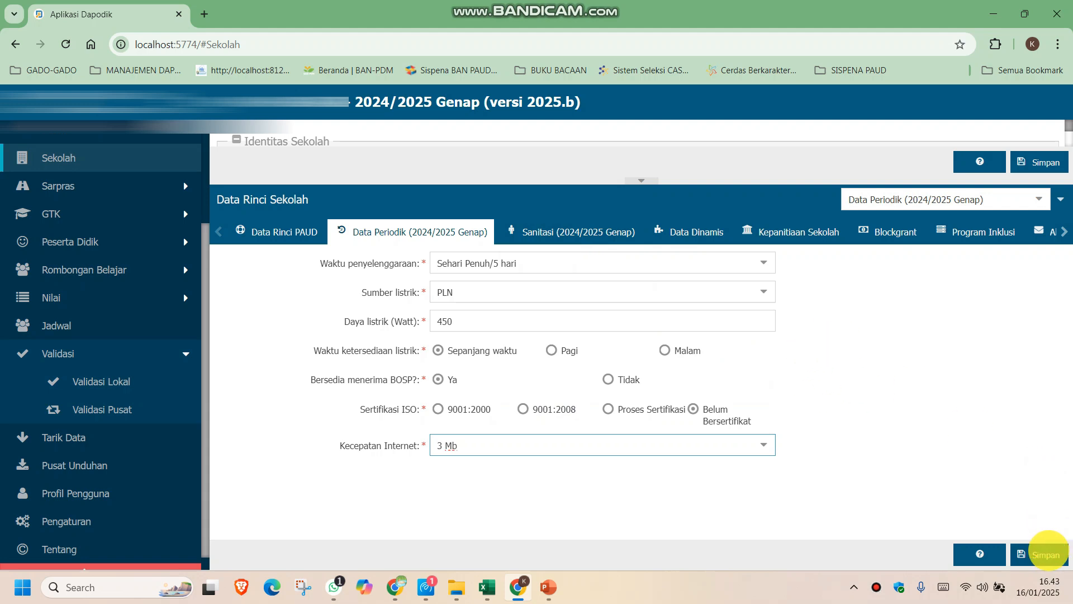
left_click(1045, 553)
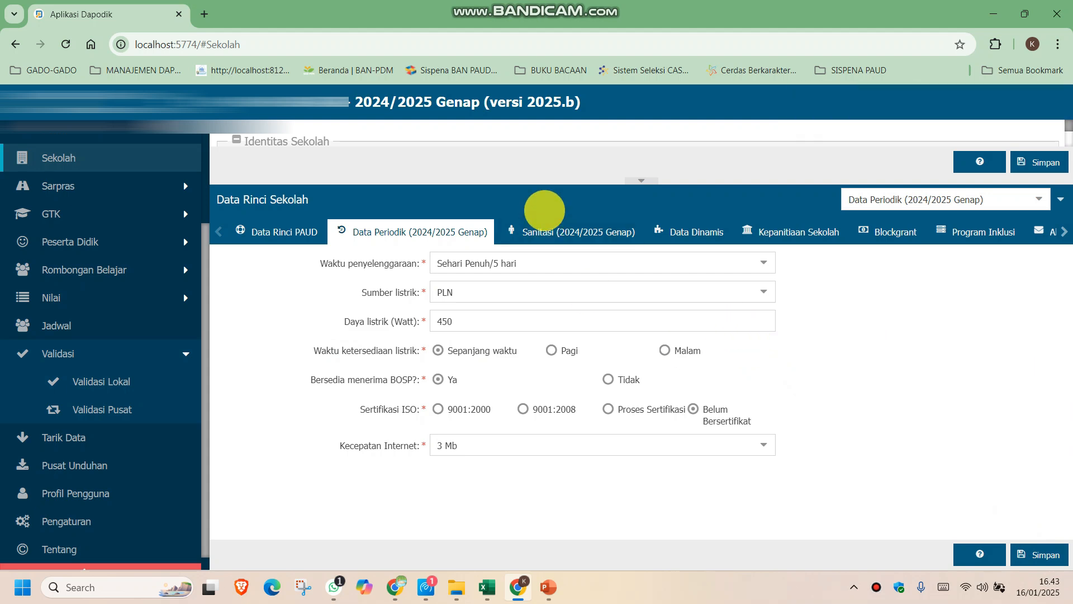
- Open the Sanitasi 2024/2025 Genap form and set Sumber air to Ledeng/PAM
left_click(547, 230)
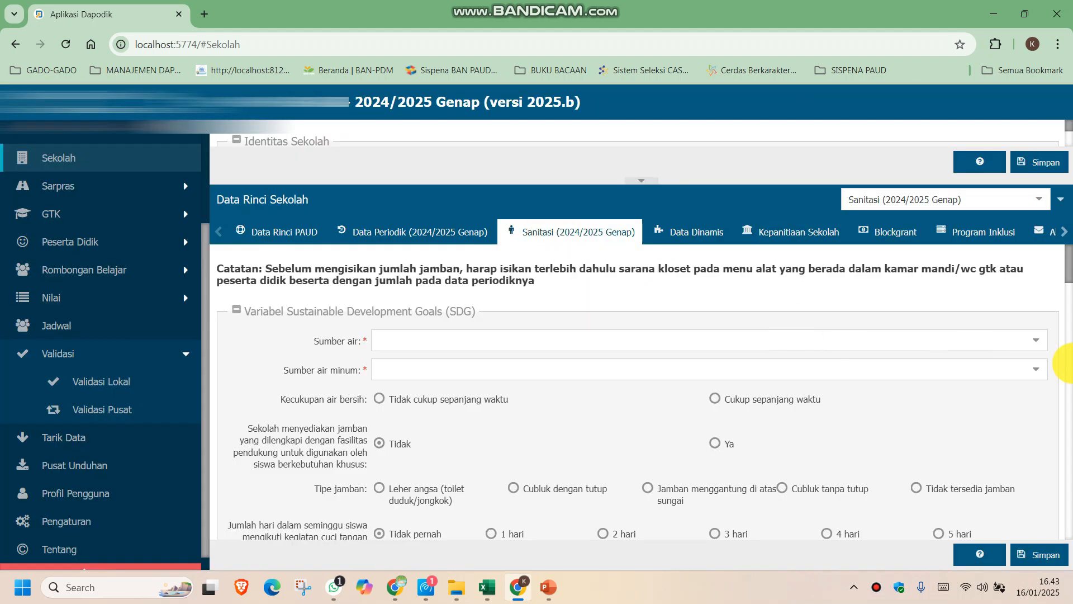
left_click(1036, 340)
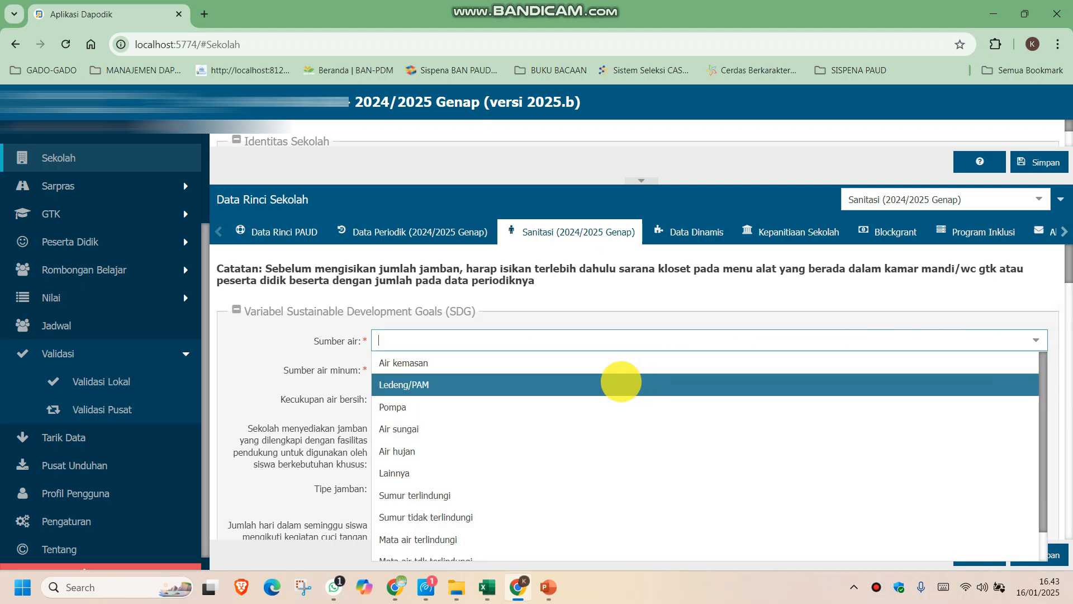
left_click(503, 428)
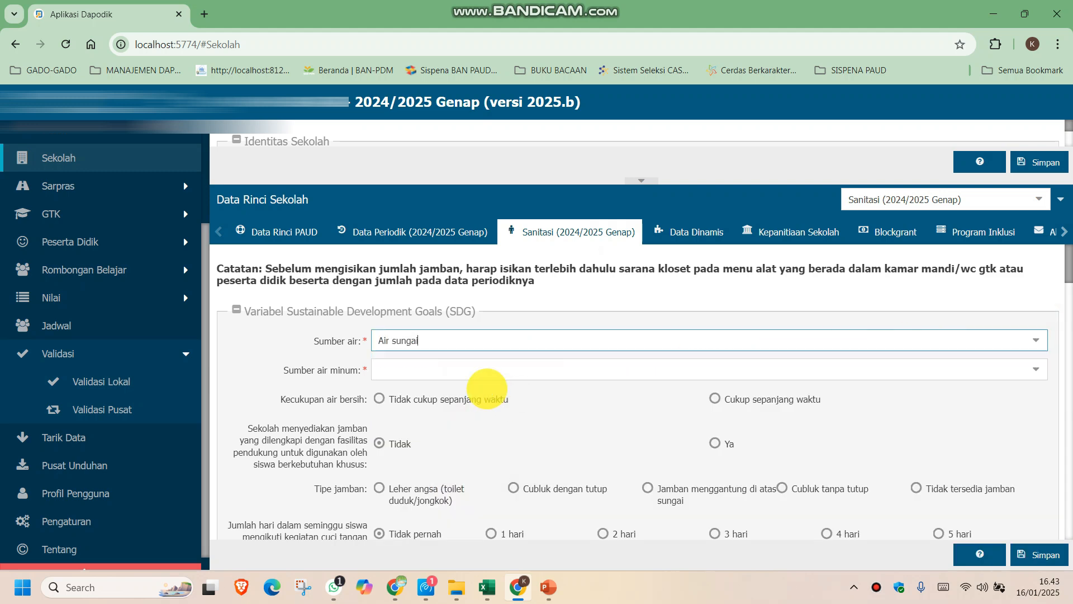
left_click(1035, 340)
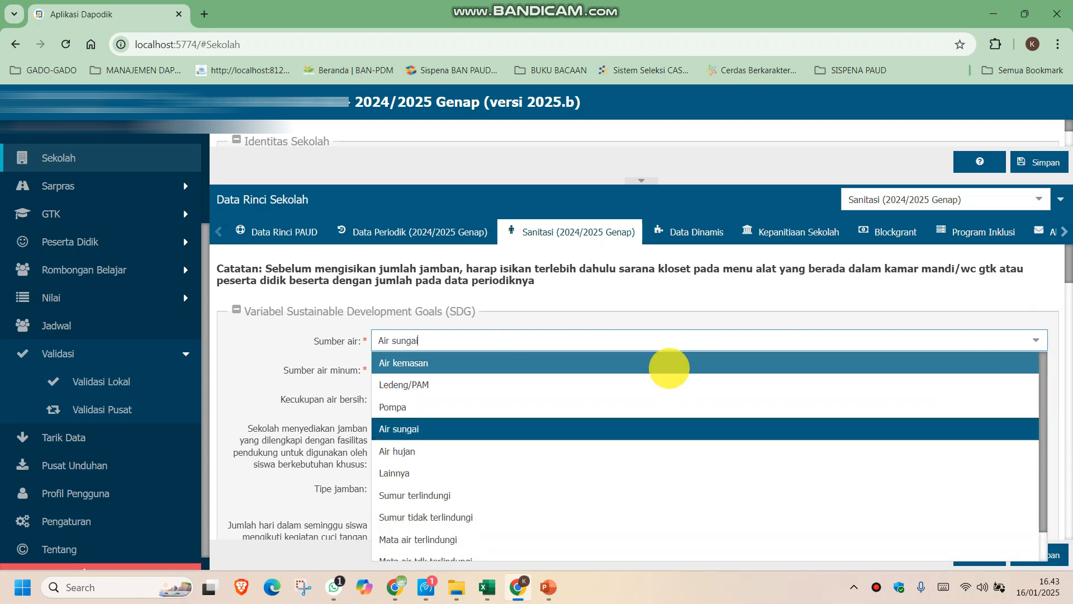
left_click(604, 384)
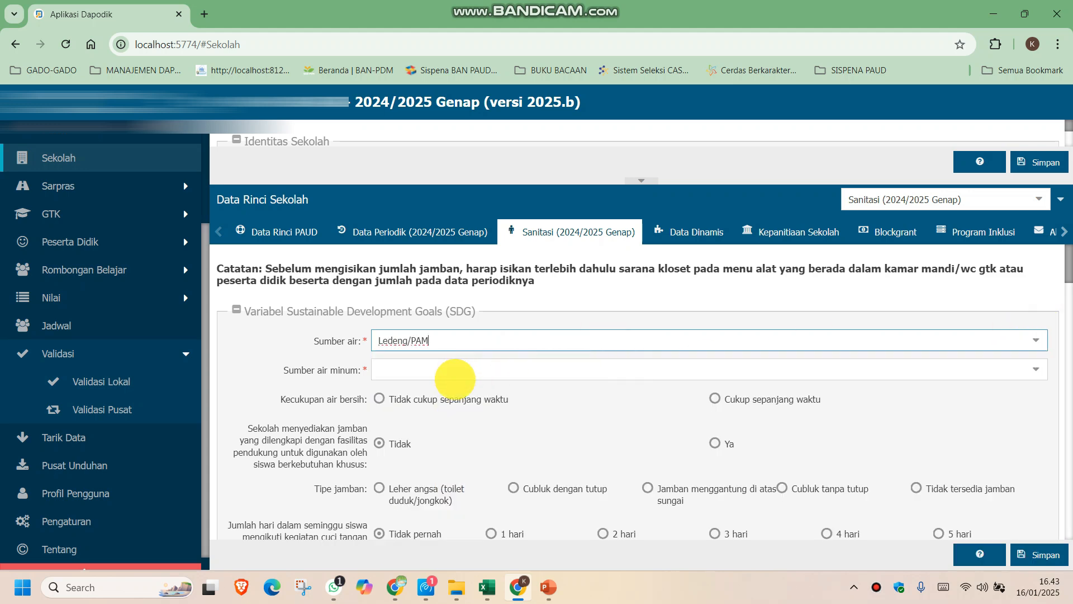
- Set Sumber air minum to Disediakan oleh siswa, Kecukupan air bersih to Cukup sepanjang waktu, and Tipe jamban to Leher angsa
left_click(1034, 369)
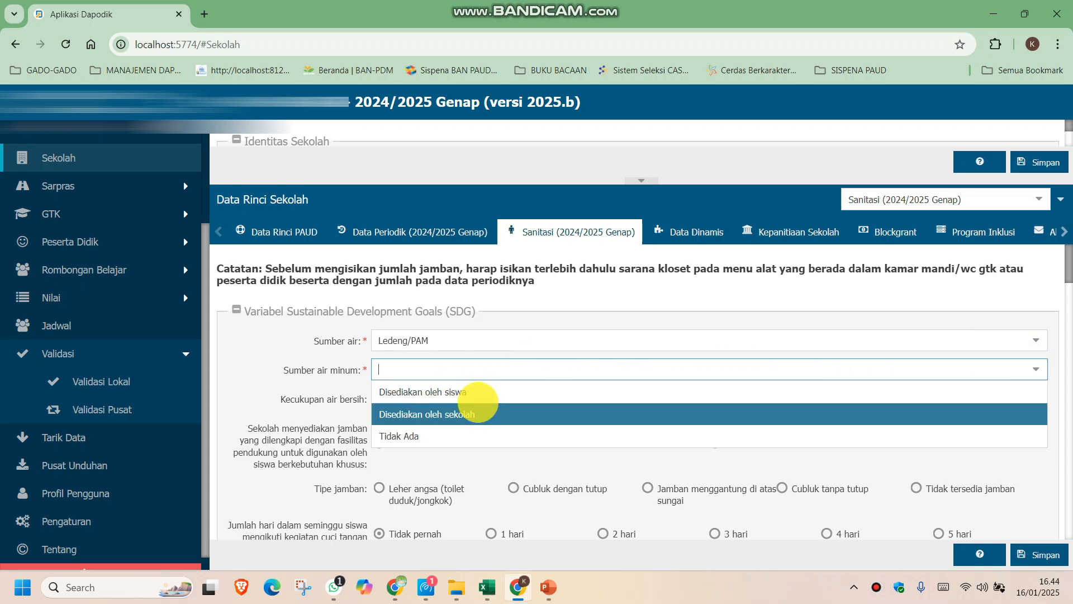
left_click(476, 392)
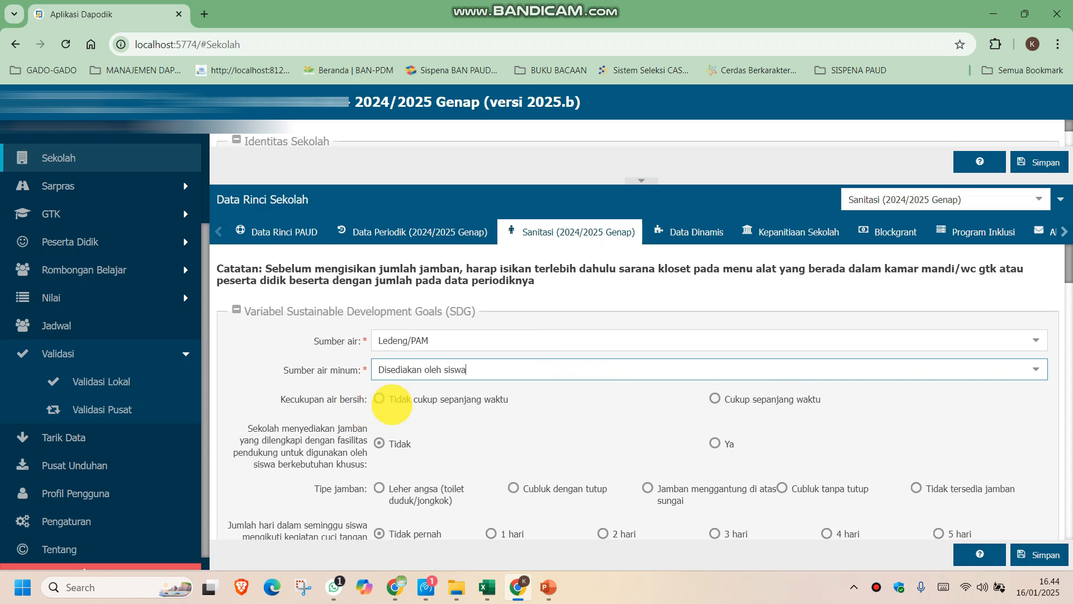
left_click(714, 398)
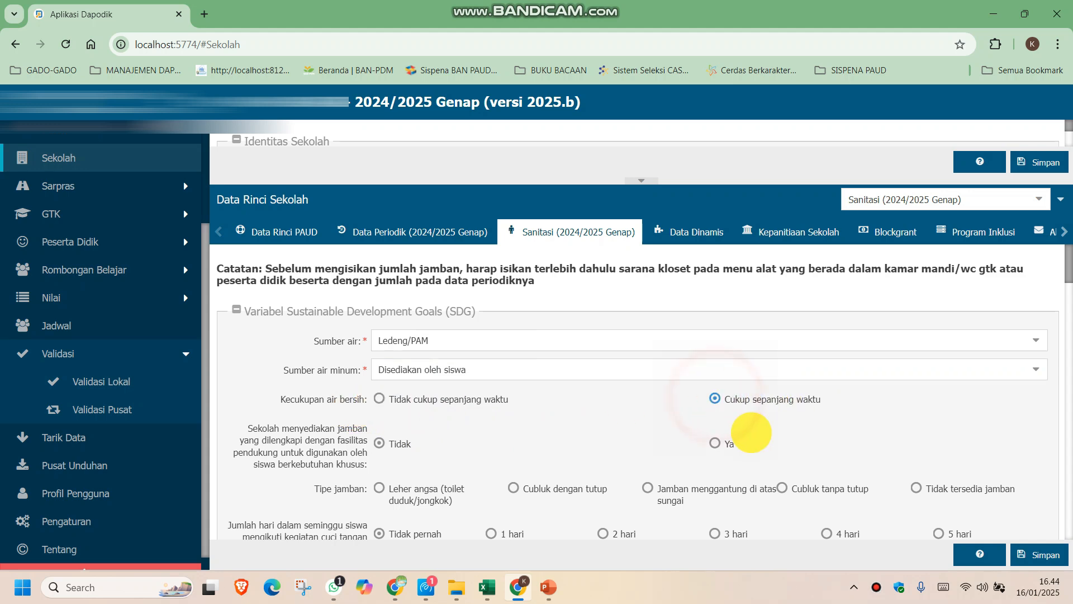
scroll(604, 438, "down", 1)
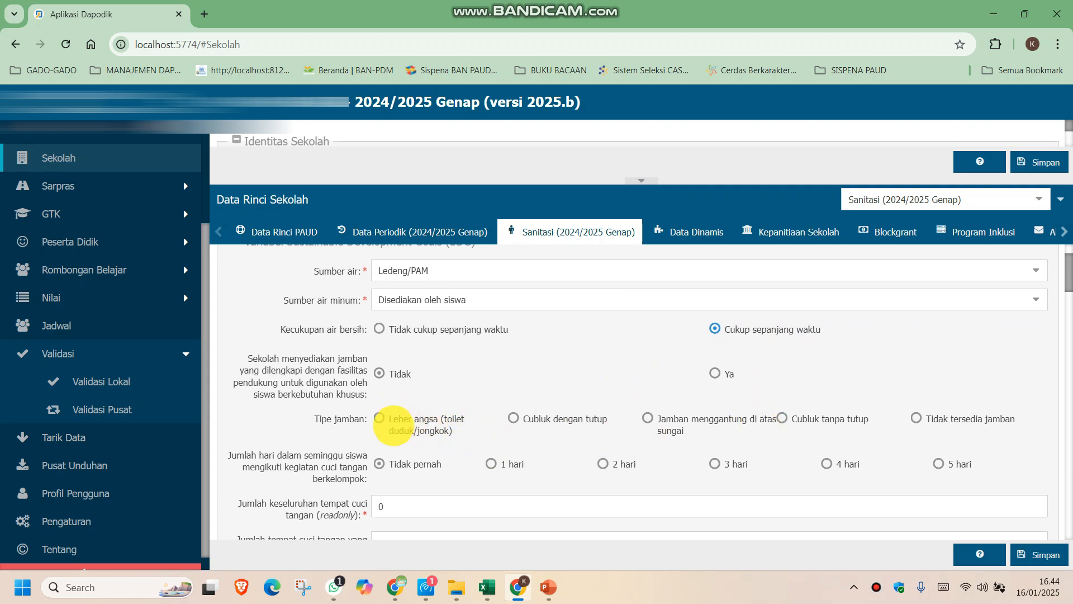
left_click(384, 421)
- Set the weekly group handwashing days to 5 hari and the toilet wastewater channel to selokan/kali/sungai
scroll(591, 441, "down", 2)
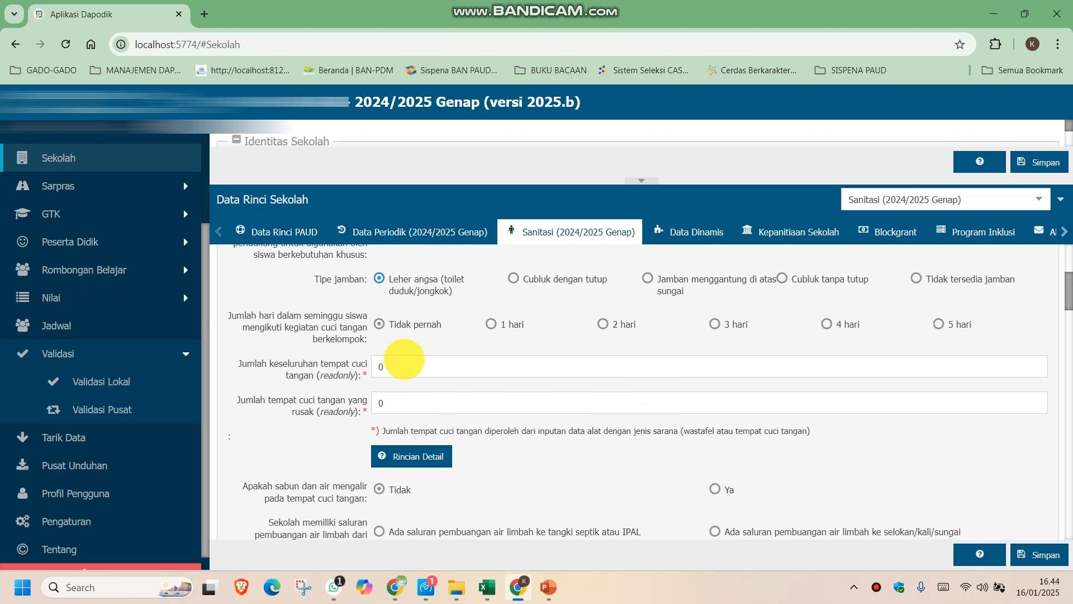
left_click(384, 366)
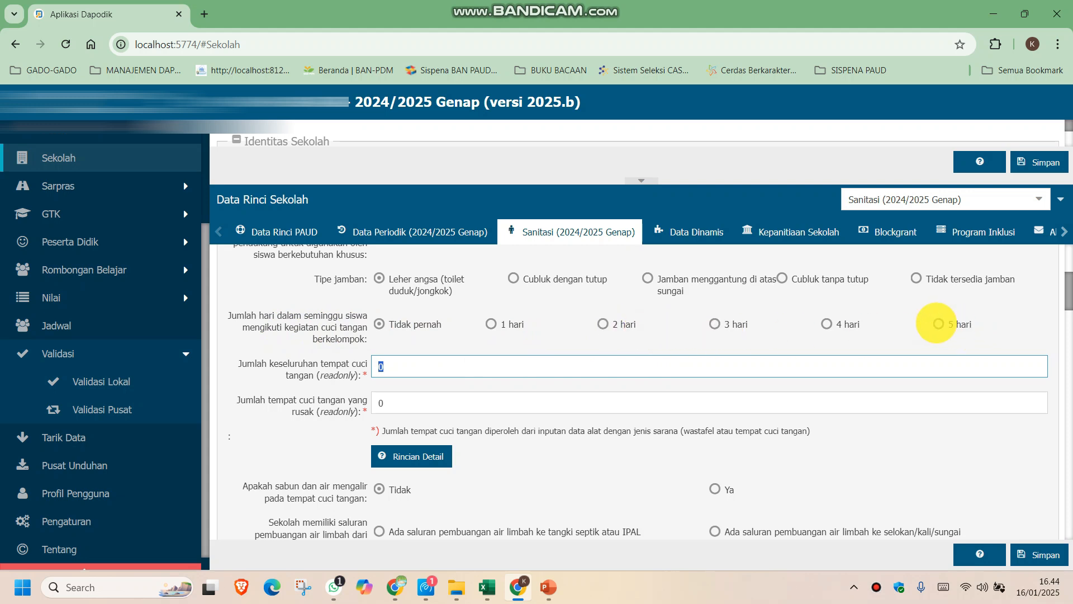
left_click(935, 324)
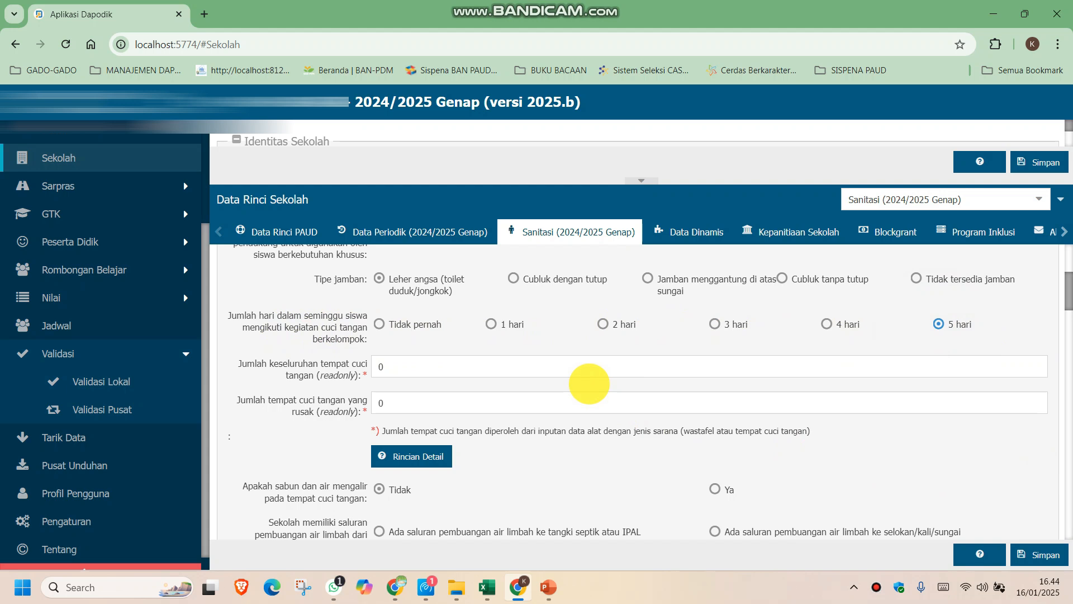
scroll(626, 456, "down", 3)
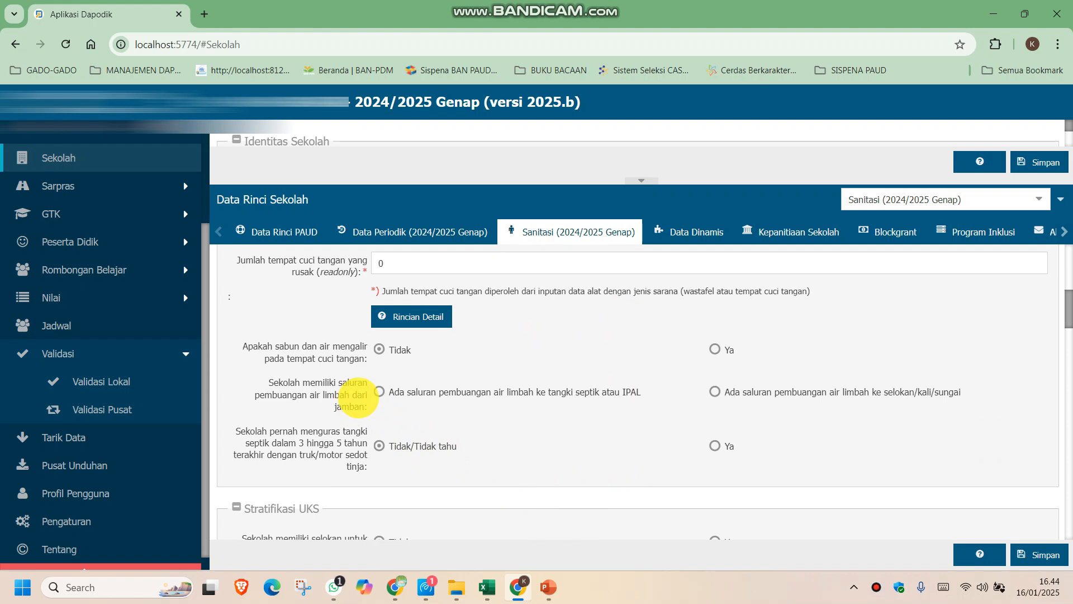
left_click(715, 392)
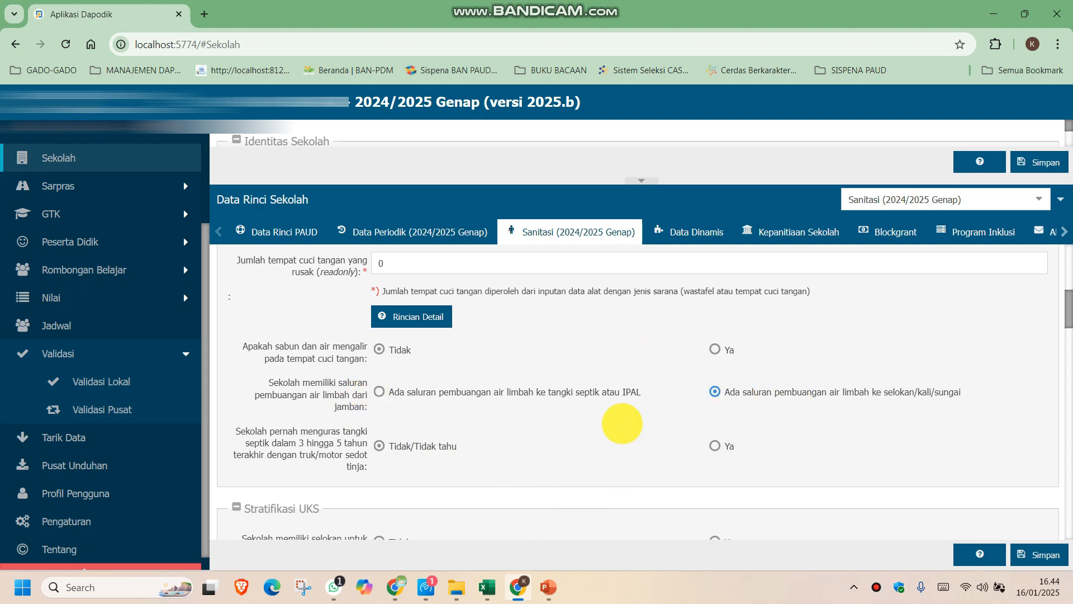
- Review the Stratifikasi UKS questions and the read-only toilet counts, including Jamban laki-laki dapat digunakan
scroll(556, 430, "down", 3)
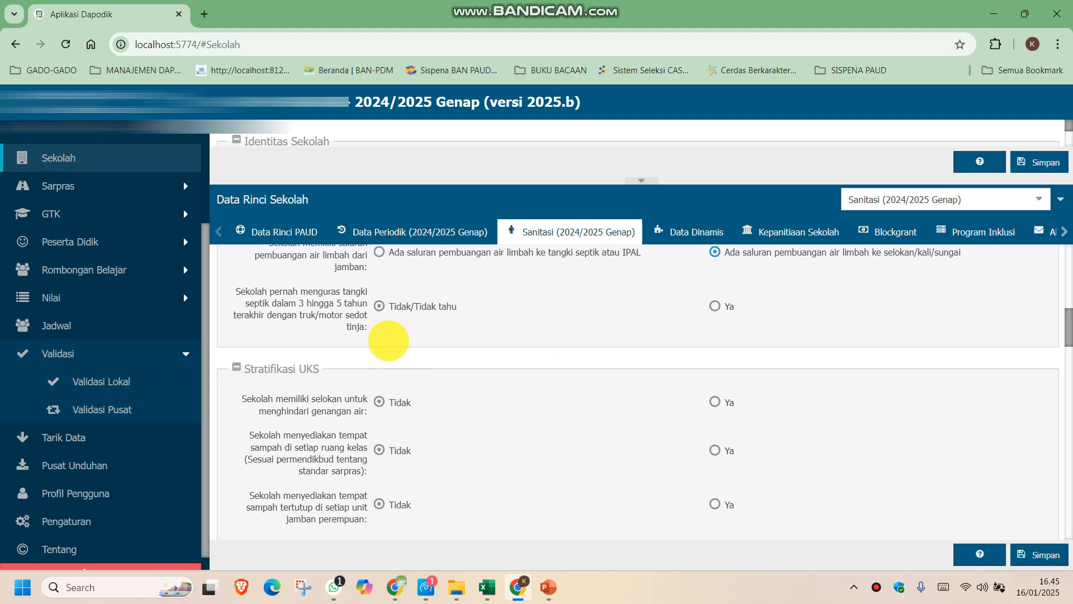
scroll(620, 430, "down", 6)
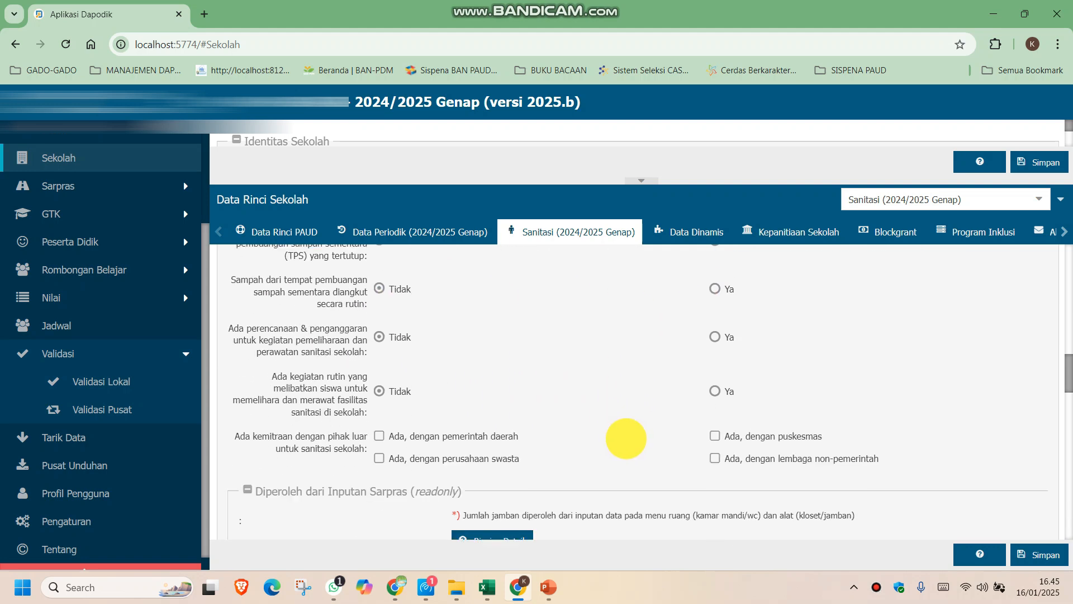
scroll(626, 437, "down", 3)
left_click(494, 309)
double_click(494, 309)
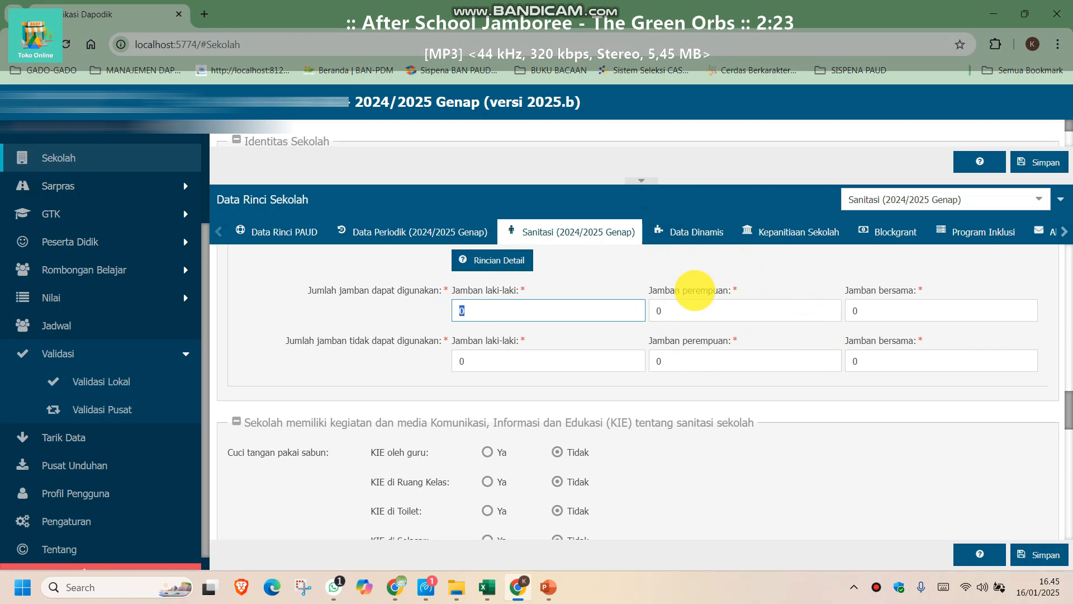
- Check the KIE sanitation answers for handwashing and drinking water, and save the Sanitasi (2024/2025 Genap) data
scroll(595, 391, "down", 4)
scroll(597, 393, "up", 3)
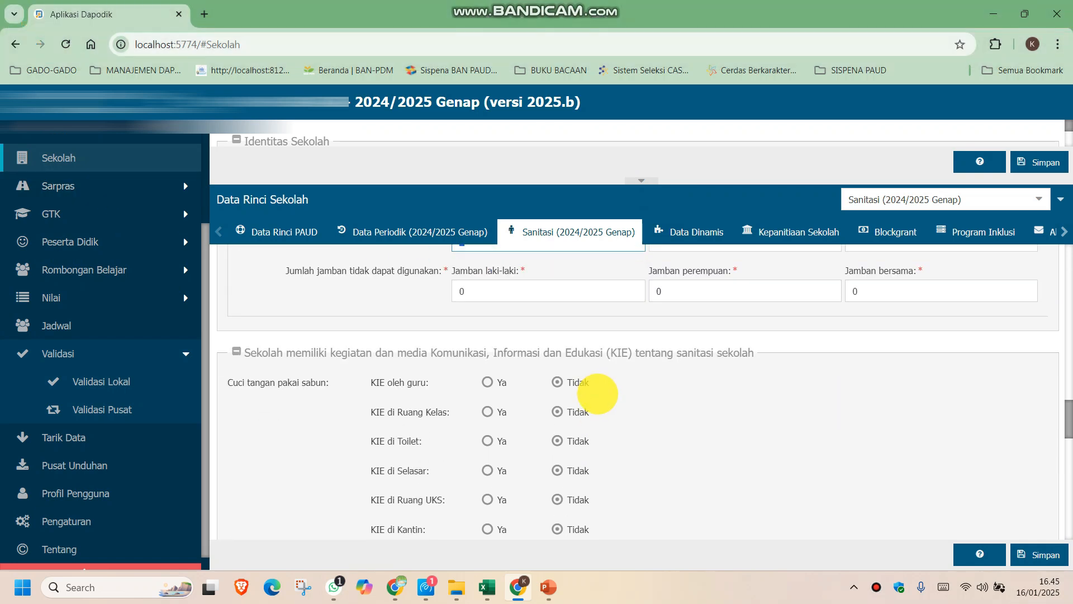
scroll(595, 385, "down", 6)
scroll(595, 382, "down", 5)
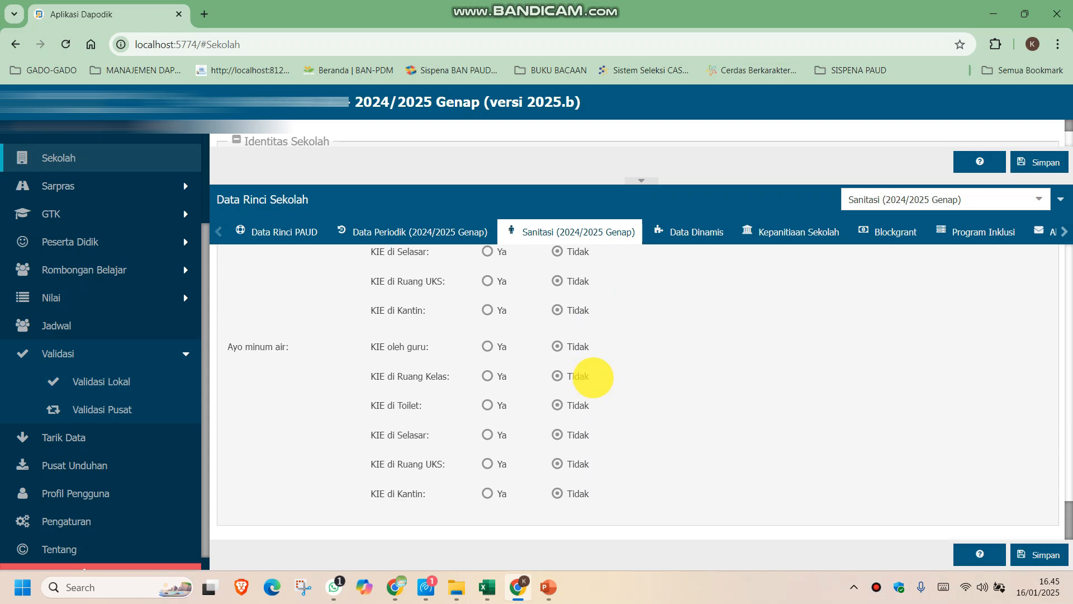
left_click(1044, 555)
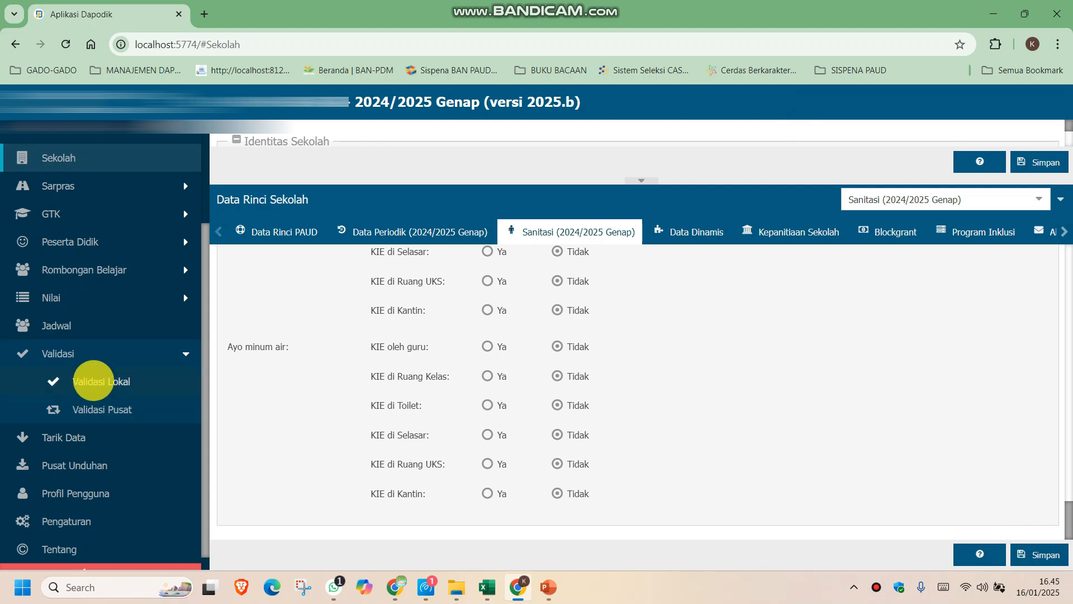
- Open Validasi Lokal and refresh the Sekolah validation results
left_click(93, 381)
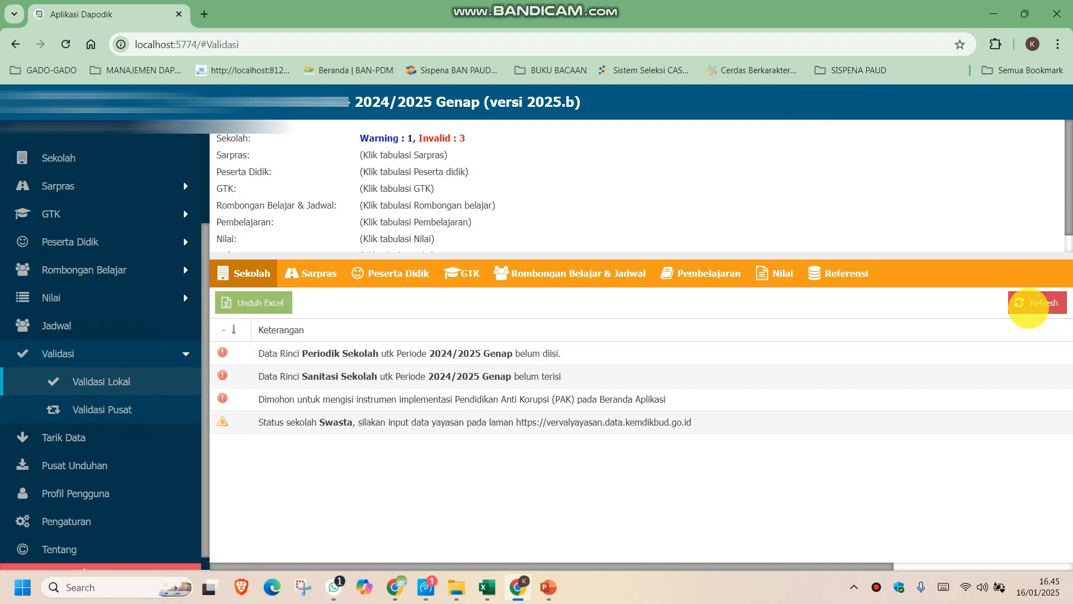
left_click(1027, 302)
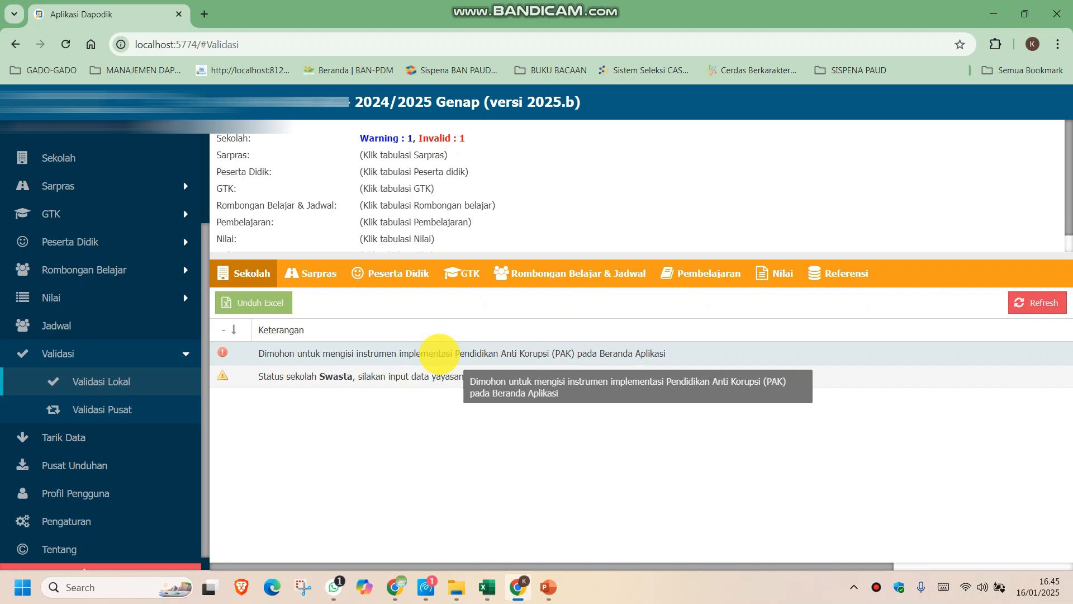
mouse_move(507, 3)
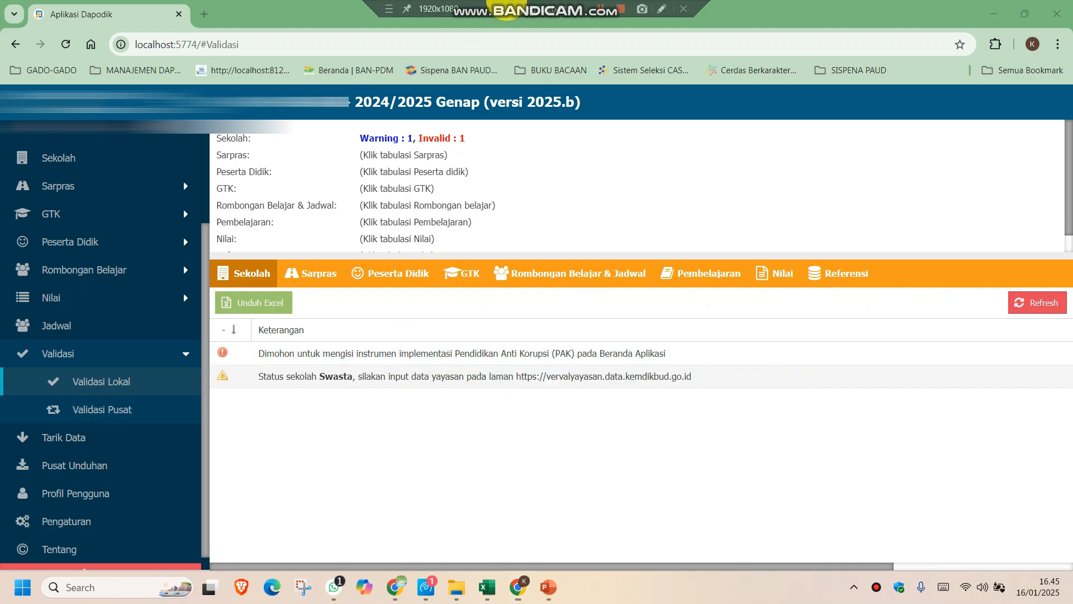
left_click(602, 5)
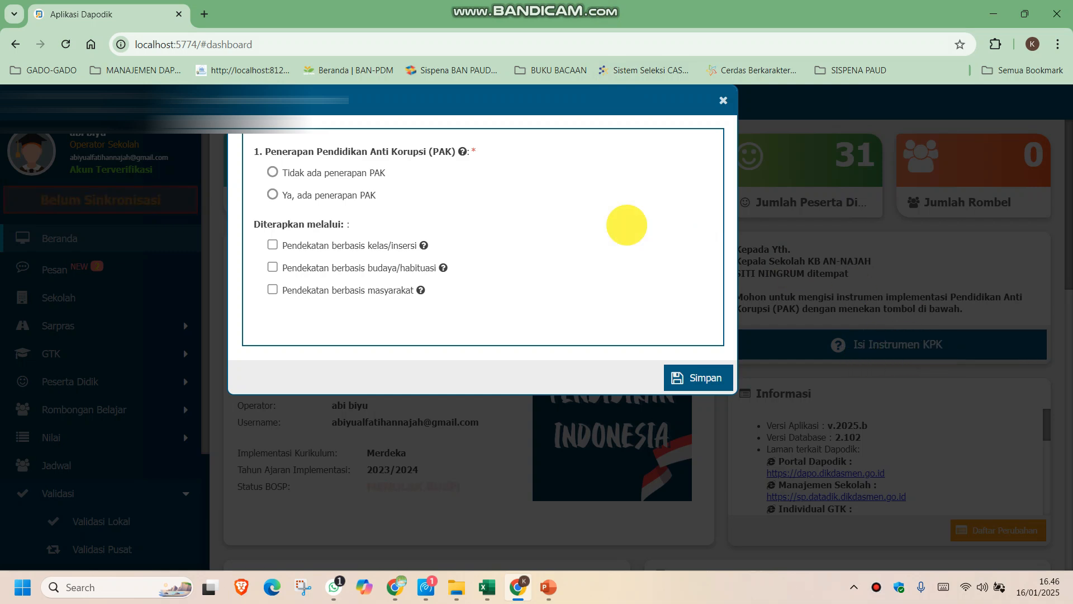
- Answer the anti-corruption education instrument with "Ya, ada penerapan PAK" through "Pendekatan berbasis kelas/insersi", save it and close the form
mouse_move(278, 158)
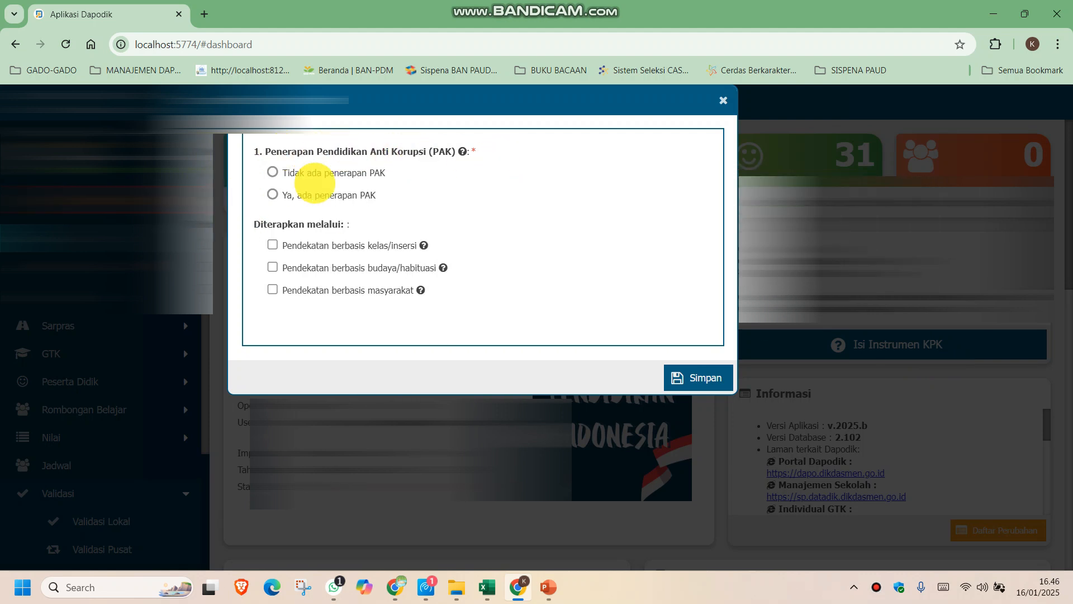
left_click(272, 194)
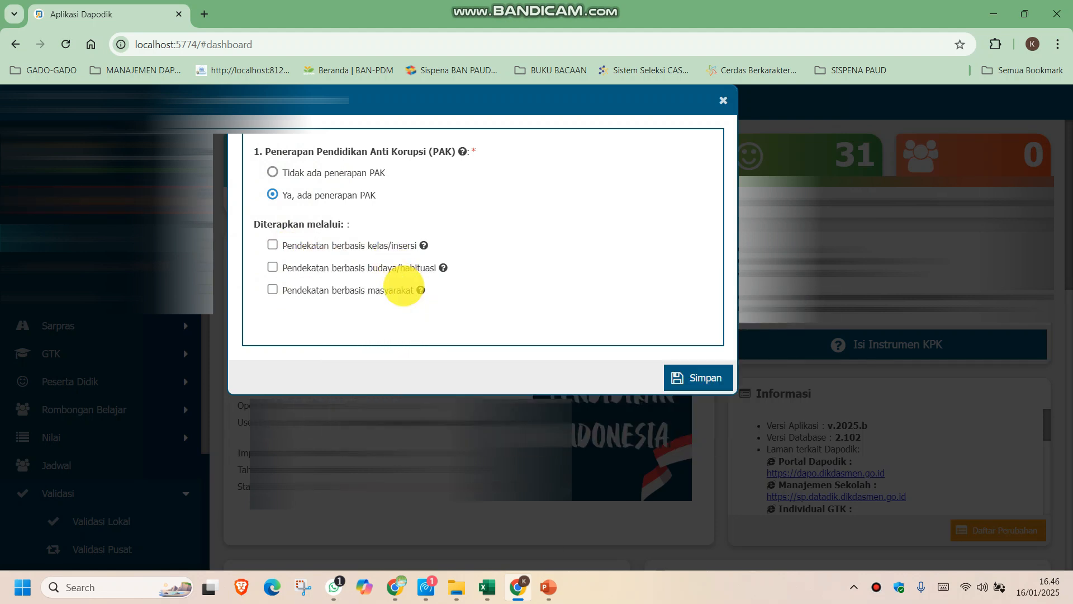
mouse_move(401, 287)
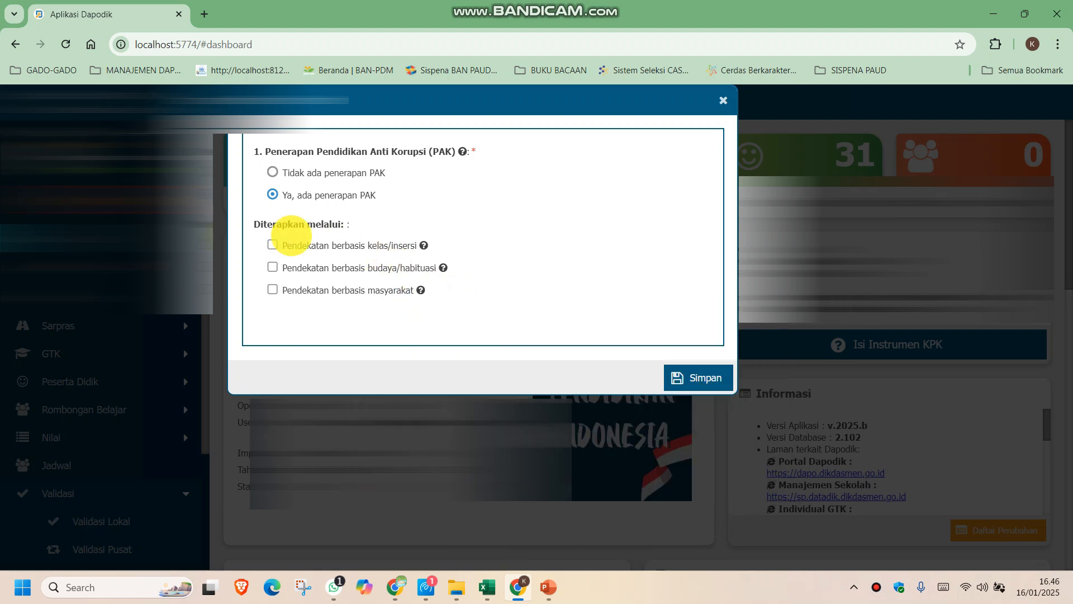
left_click(270, 244)
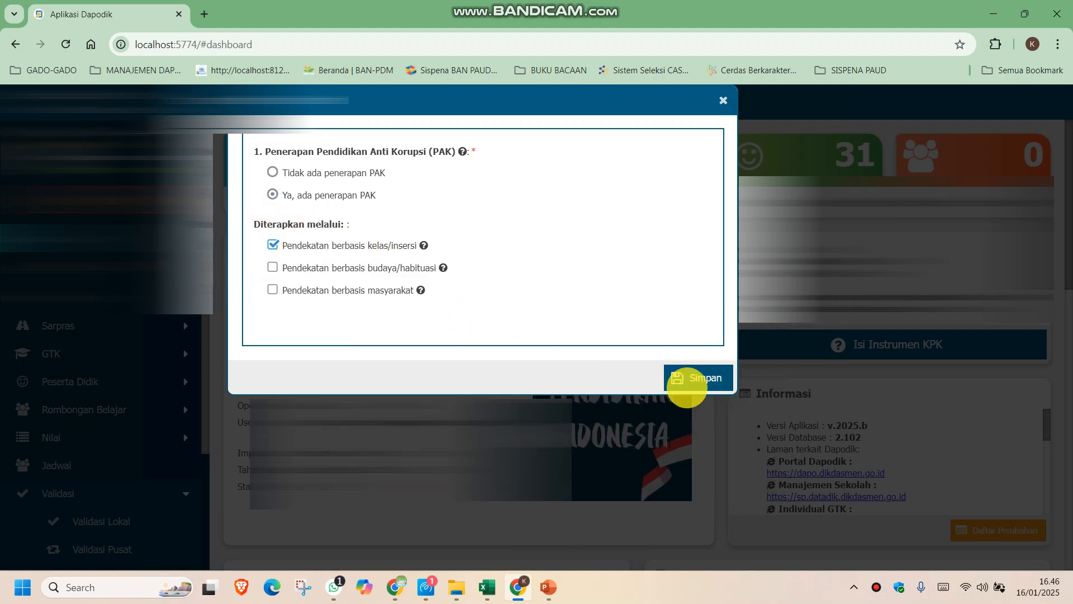
left_click(690, 377)
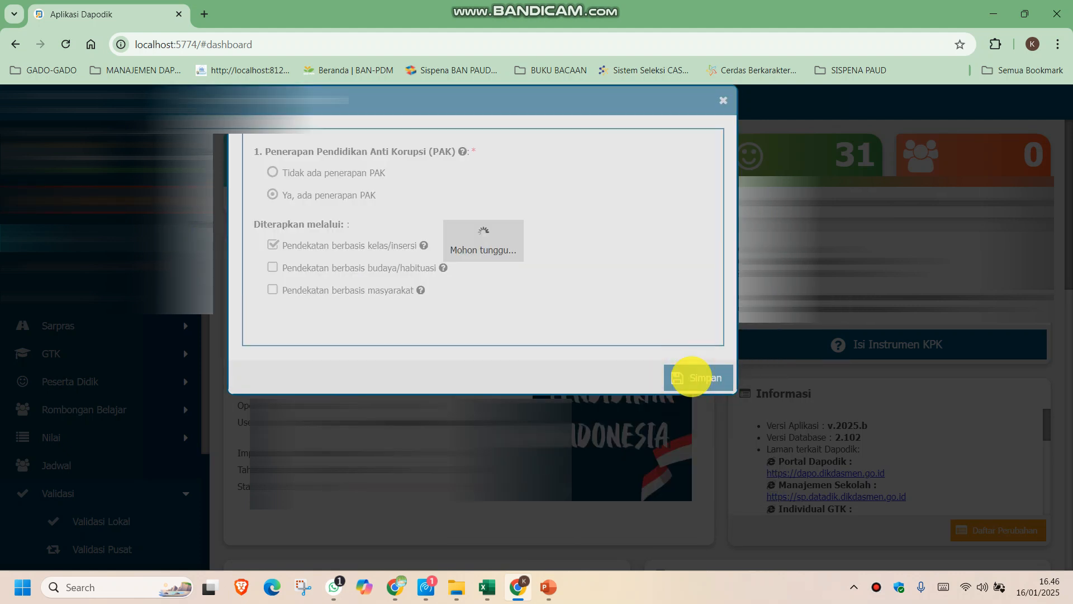
left_click(528, 353)
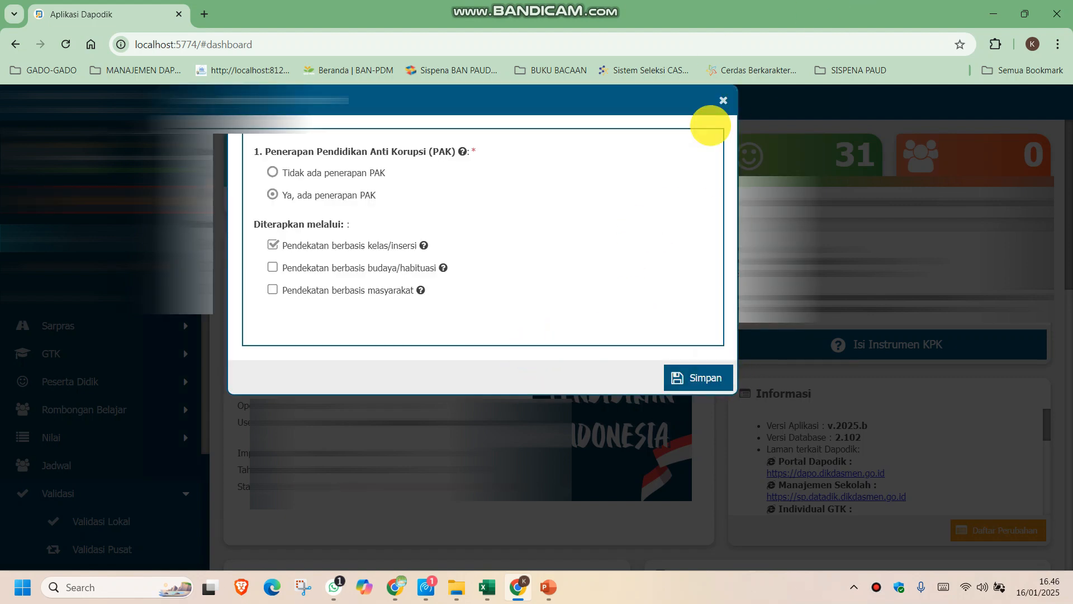
left_click(723, 99)
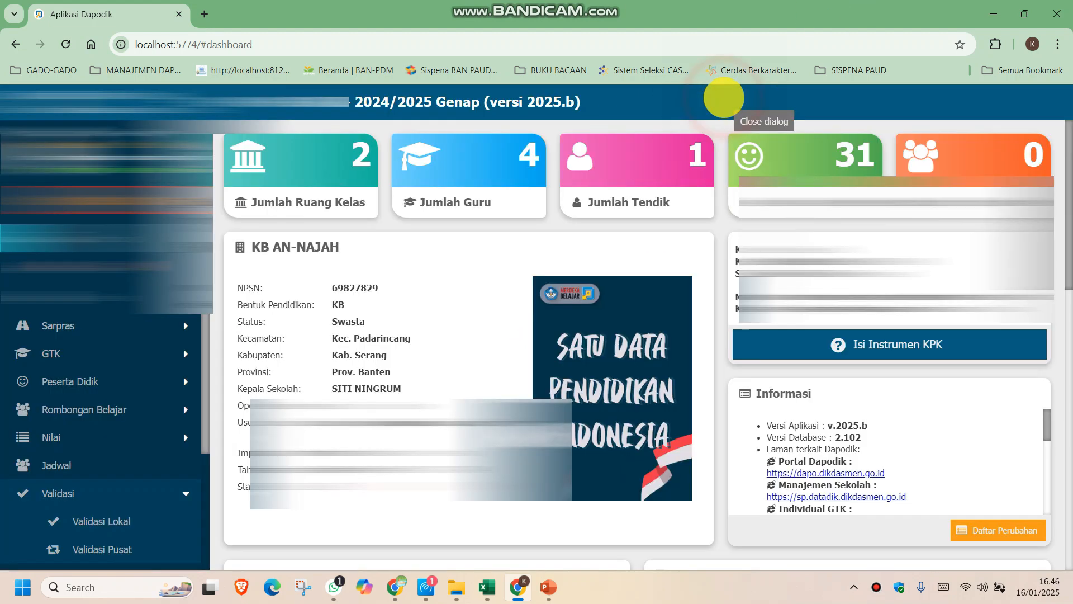
- Return to Validasi Lokal and rerun the Sekolah validation with the saved PAK instrument
left_click(91, 521)
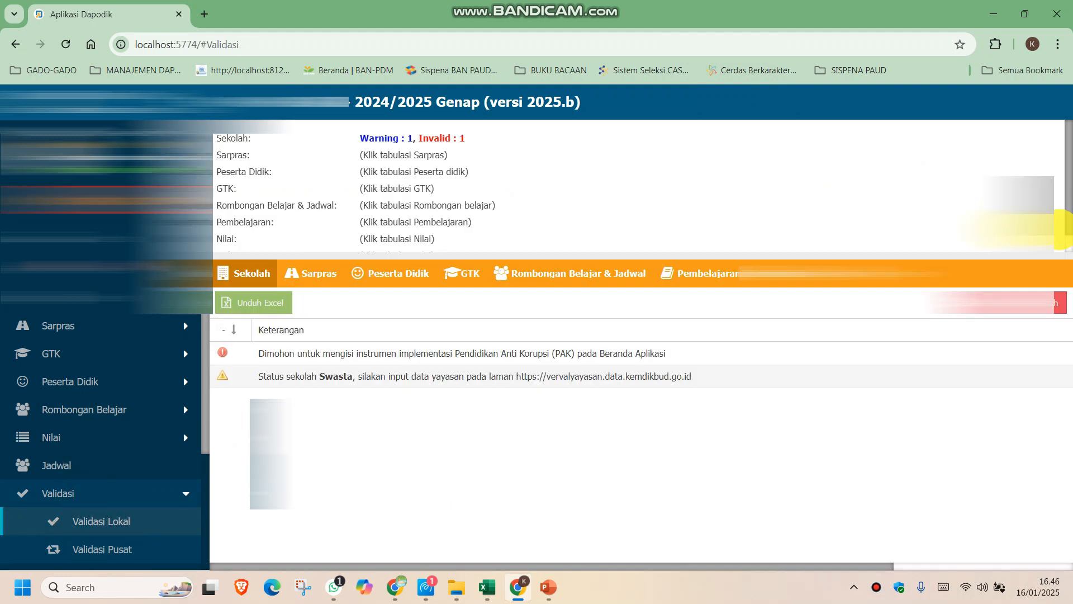
left_click(1023, 305)
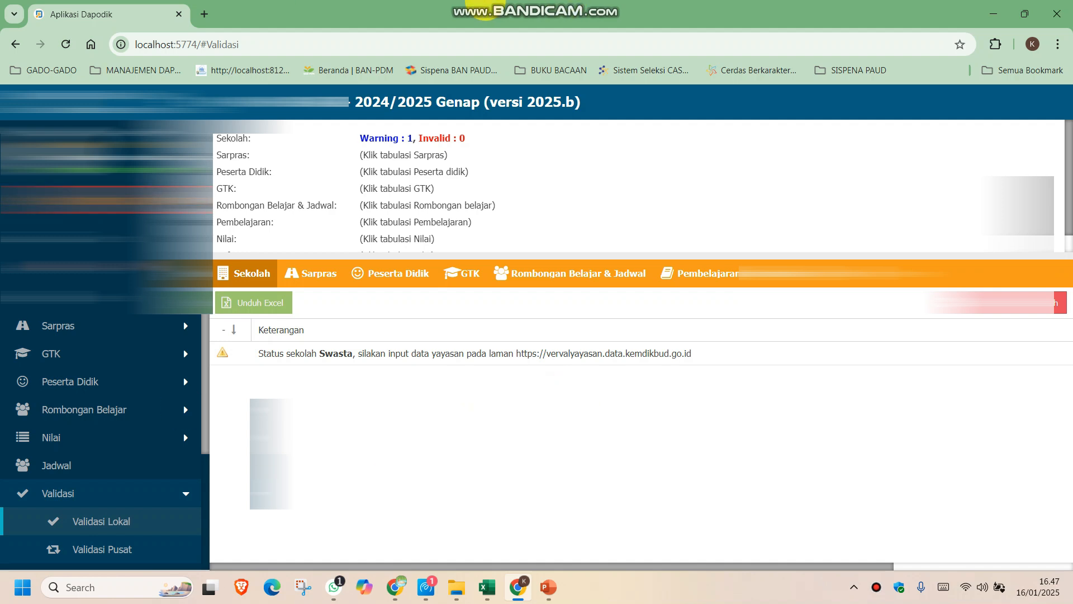
mouse_move(485, 0)
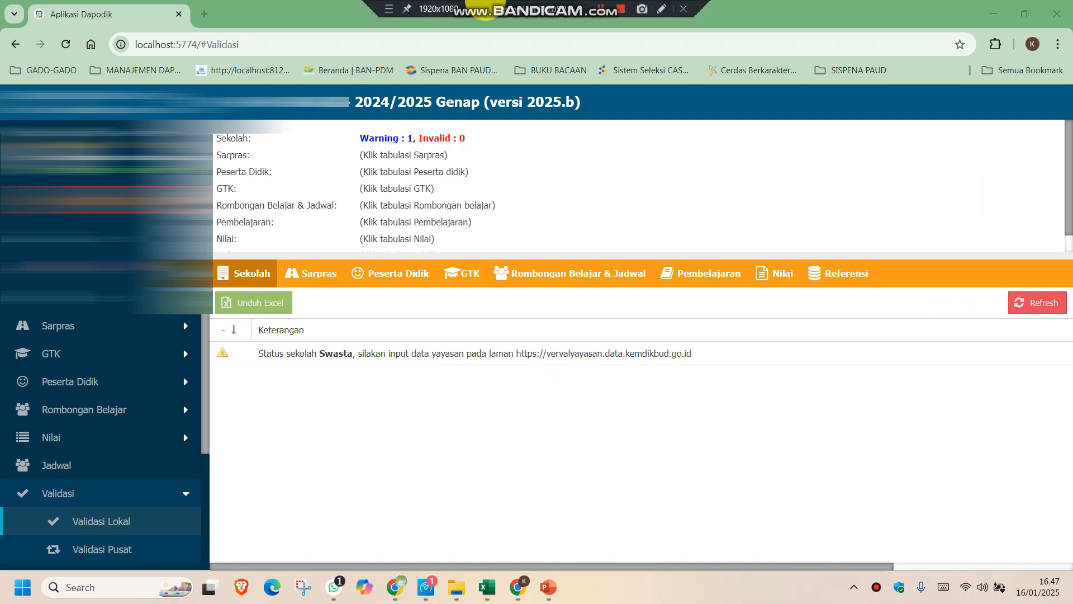